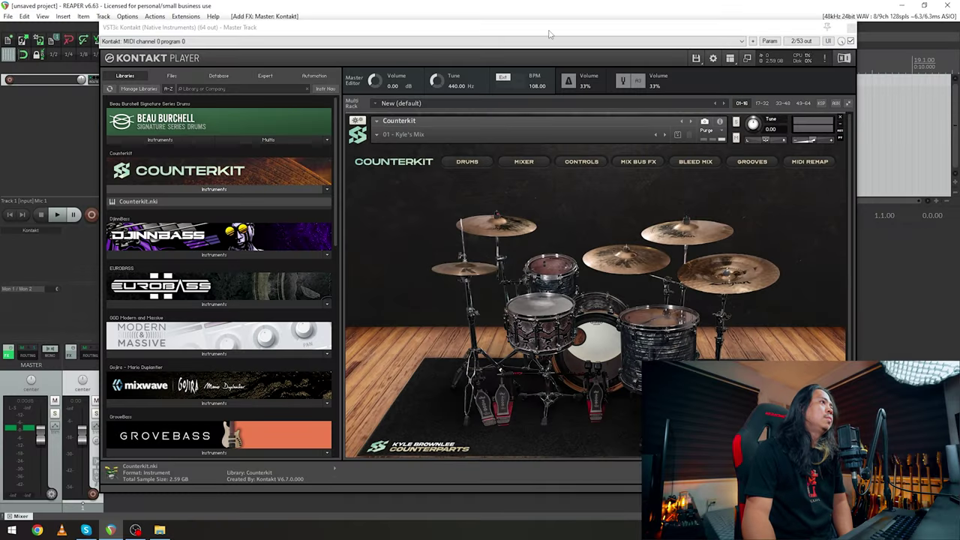
Step: Hide Kontakt's library browser from the Workspace menu, leaving only the Counterkit kit view
left_click_drag(549, 34, 520, 43)
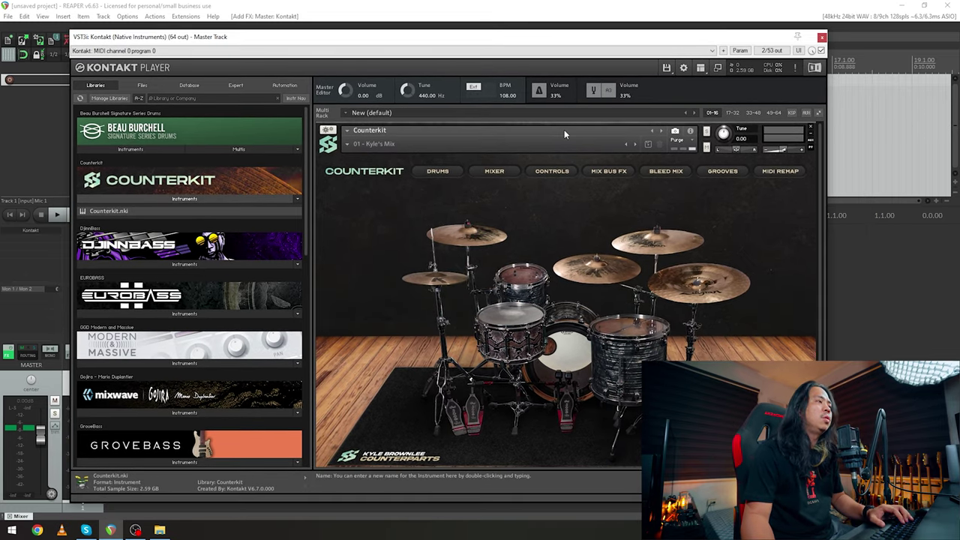
scroll(149, 327, "down", 15)
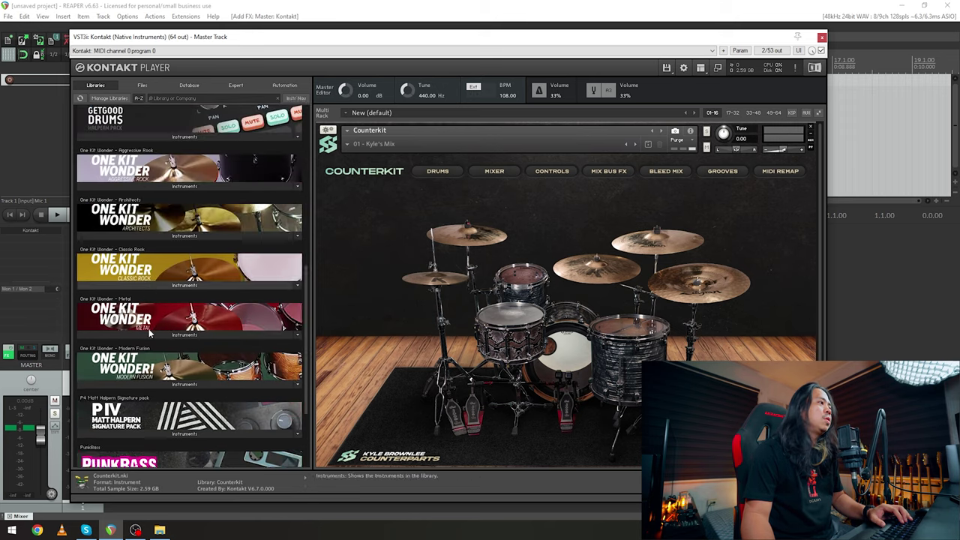
scroll(150, 327, "up", 5)
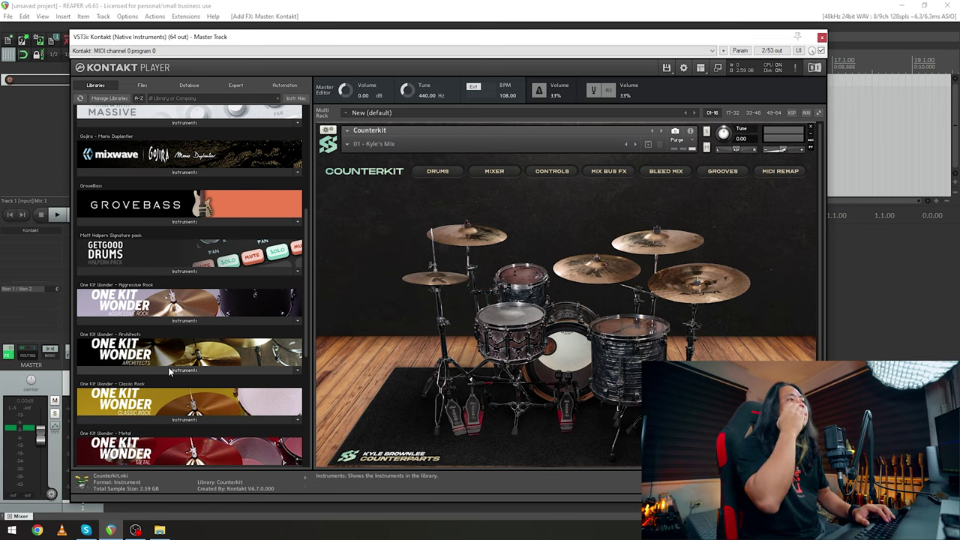
left_click(700, 68)
left_click(709, 79)
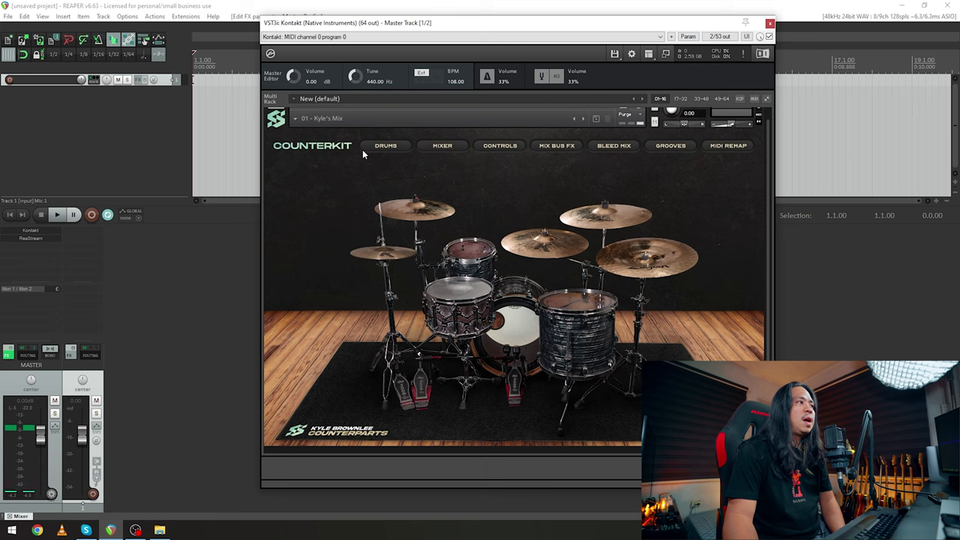
left_click_drag(629, 24, 570, 27)
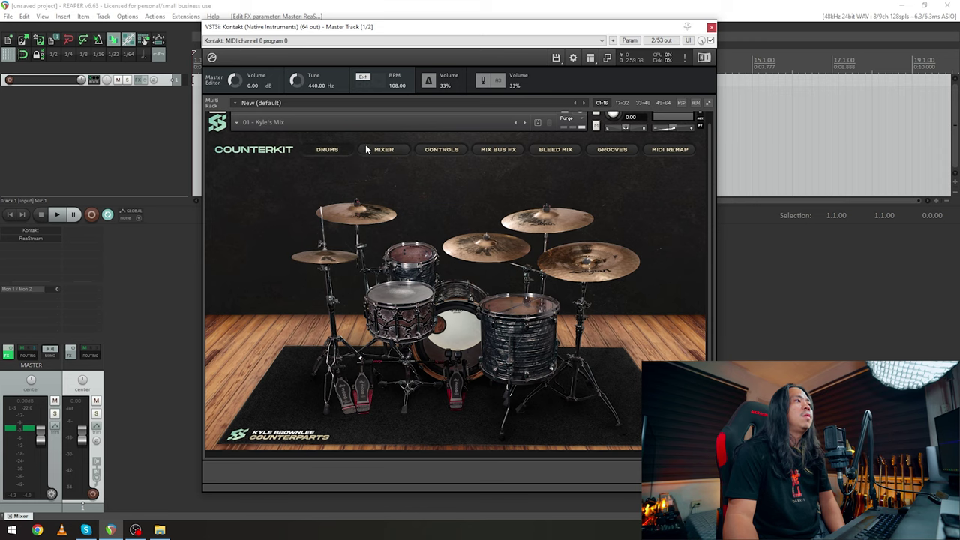
left_click_drag(375, 27, 435, 35)
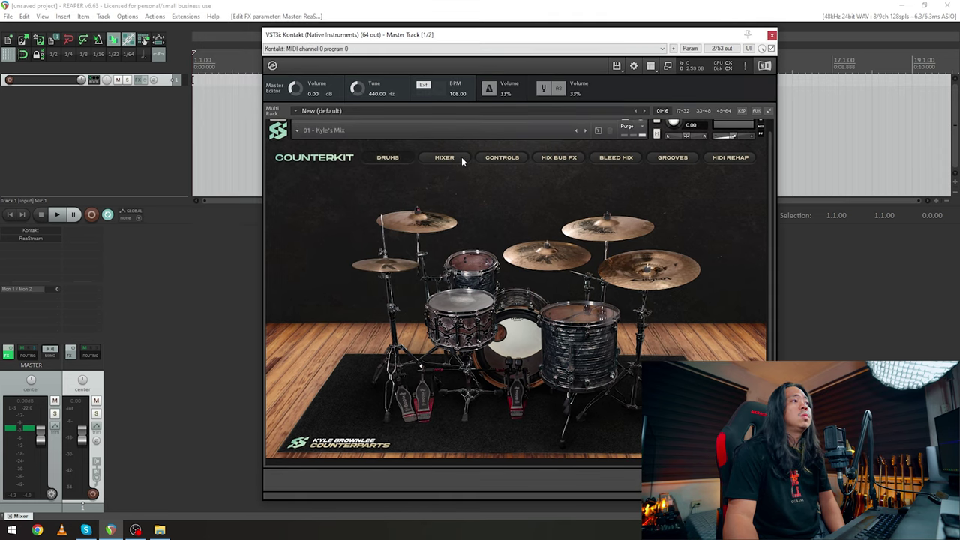
left_click(460, 160)
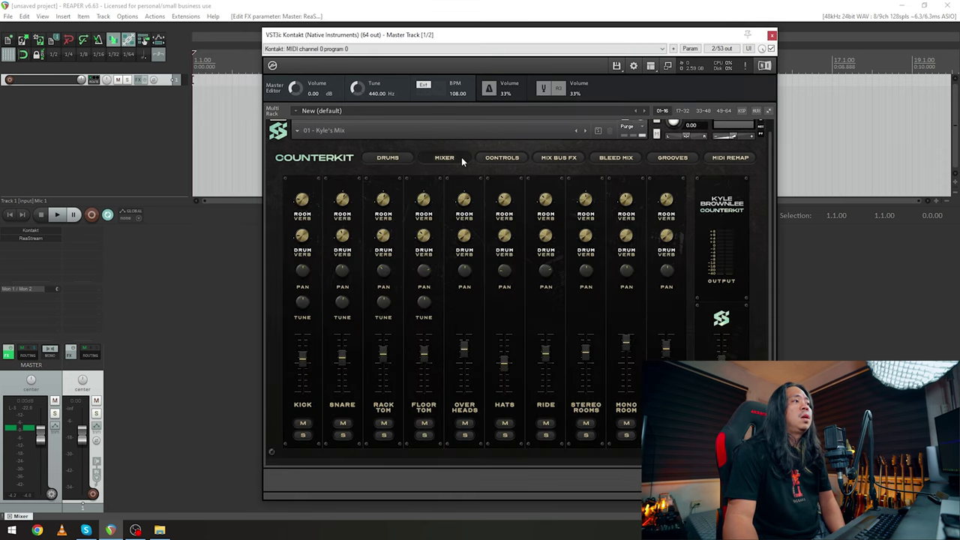
left_click(513, 162)
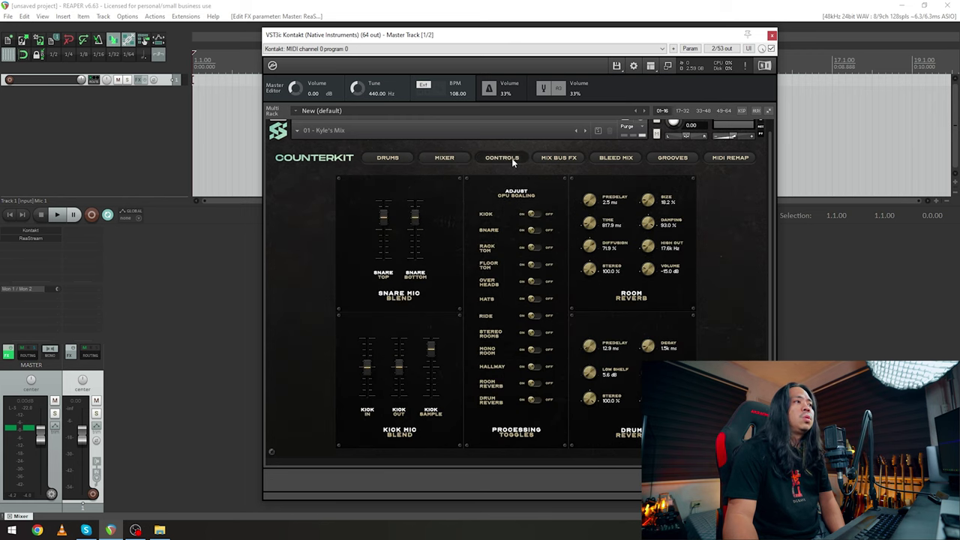
left_click(566, 162)
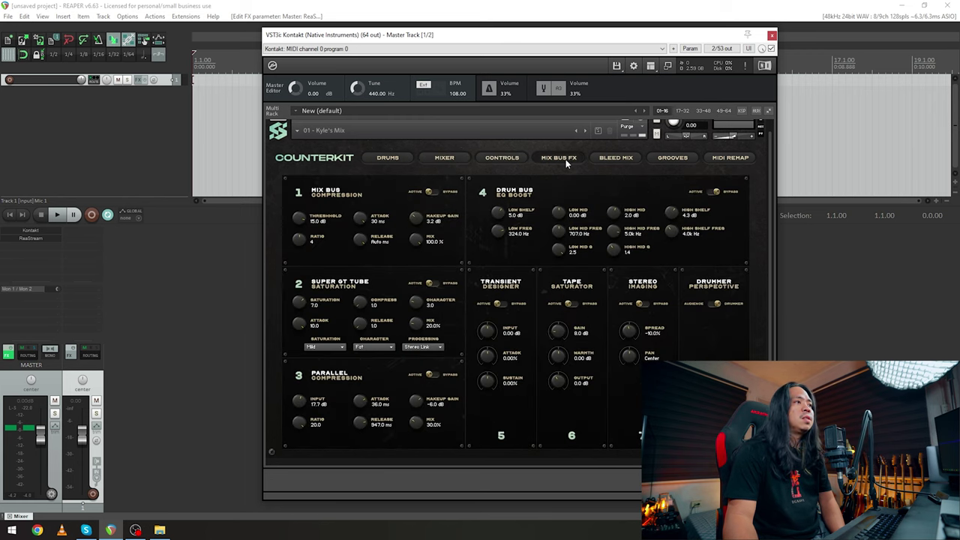
left_click(614, 162)
left_click(666, 161)
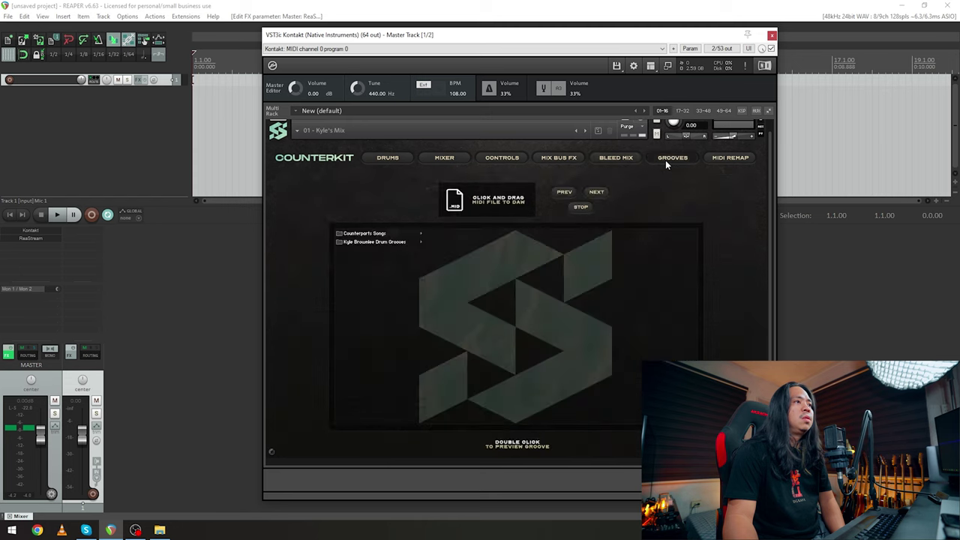
left_click(724, 161)
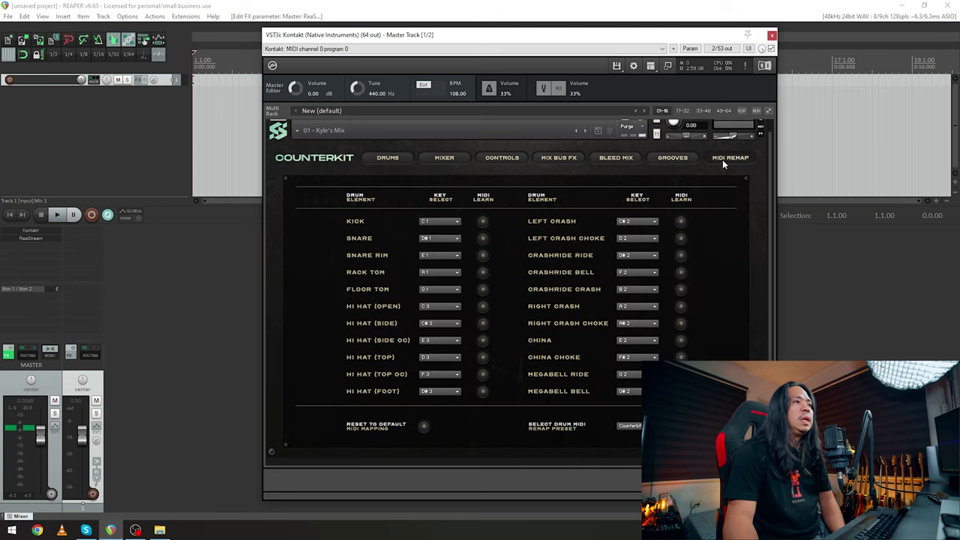
left_click(388, 159)
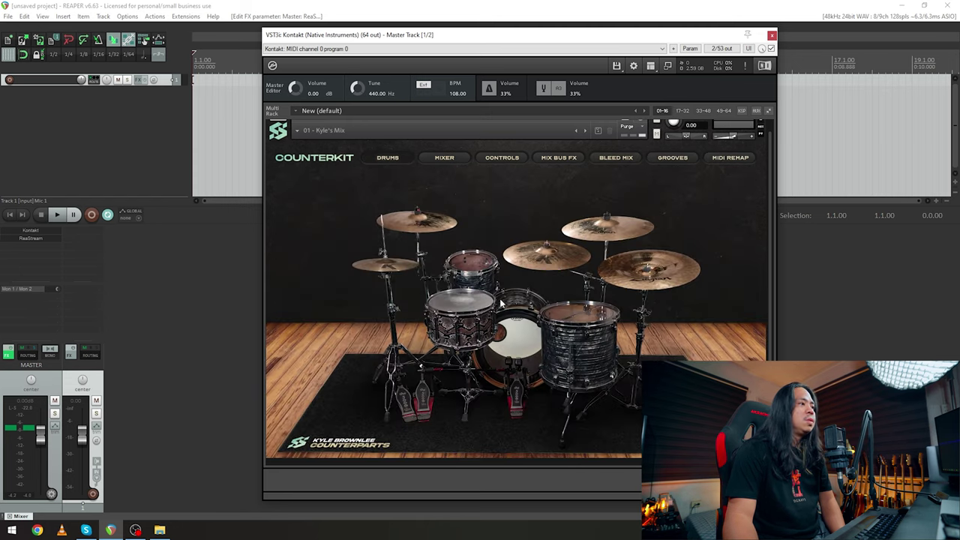
Step: Audition the snare, rack tom and floor tom in the kit image, then show the Mixer page
left_click(461, 300)
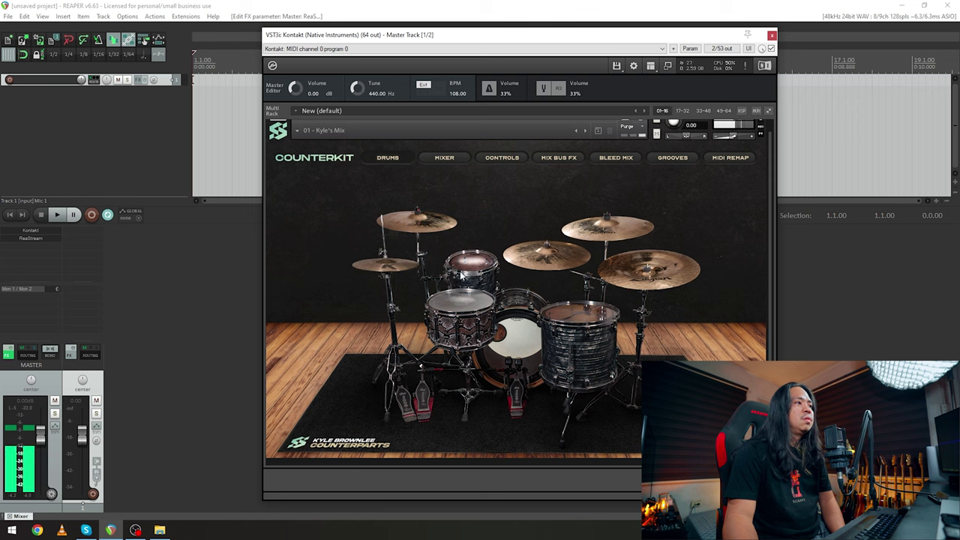
left_click(641, 276)
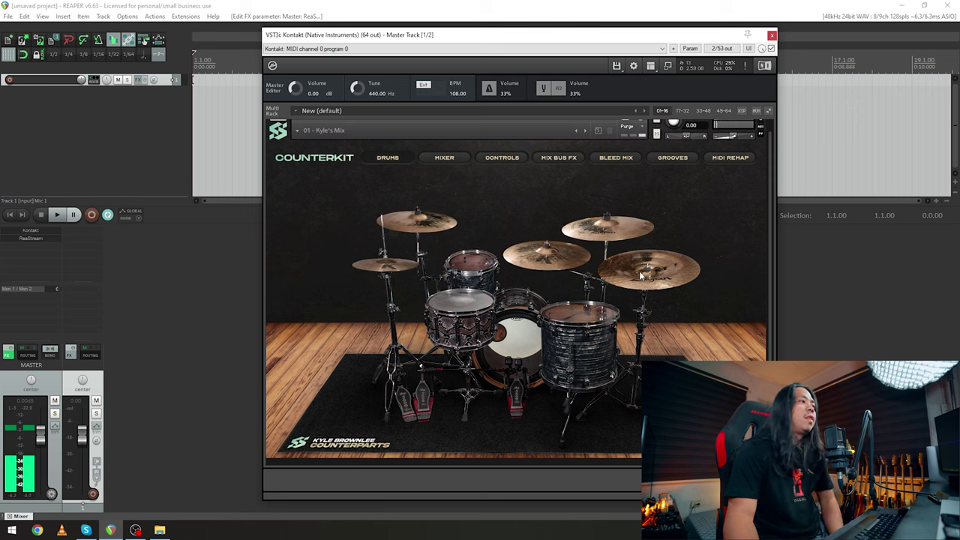
left_click(475, 279)
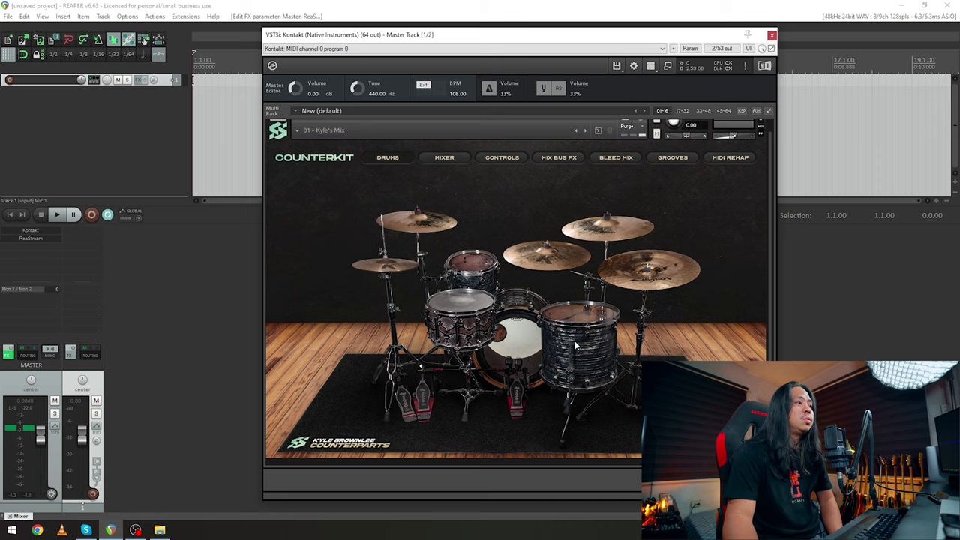
left_click(461, 300)
left_click(443, 160)
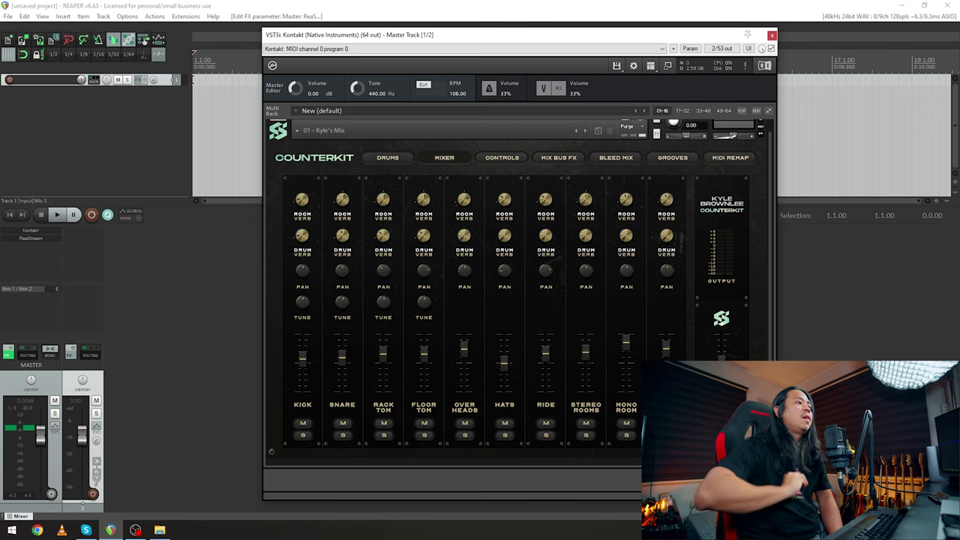
Step: Switch to Counterkit's Controls page and adjust the Snare Top mic blend level
left_click(500, 159)
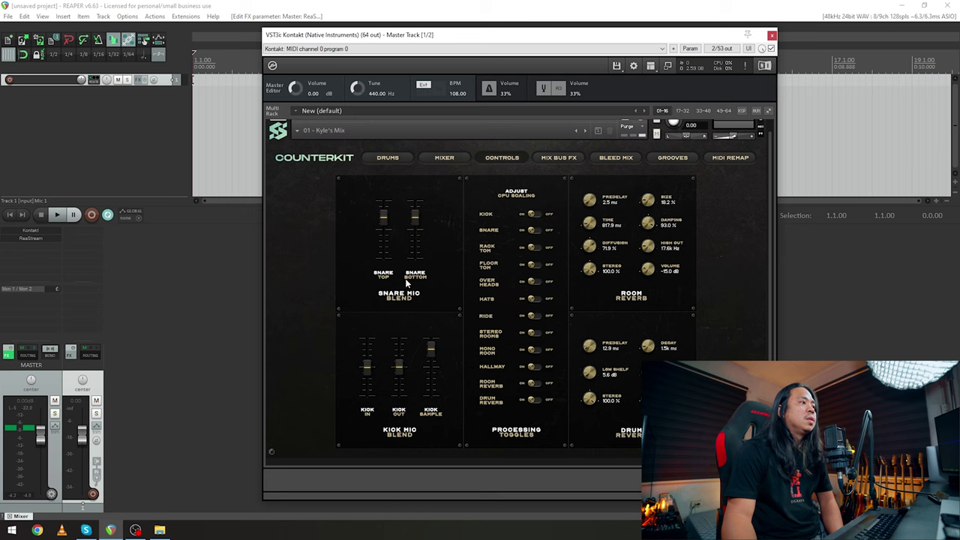
left_click(450, 157)
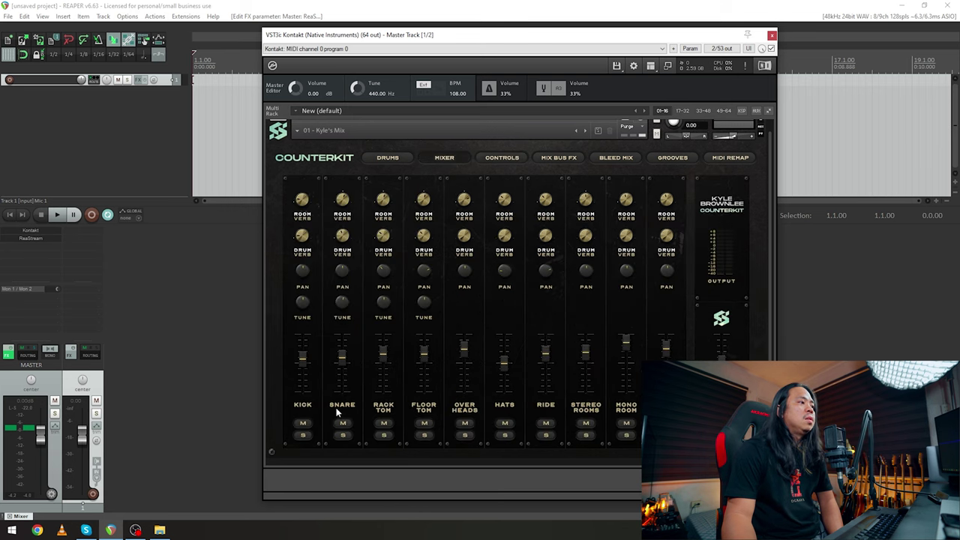
left_click(515, 159)
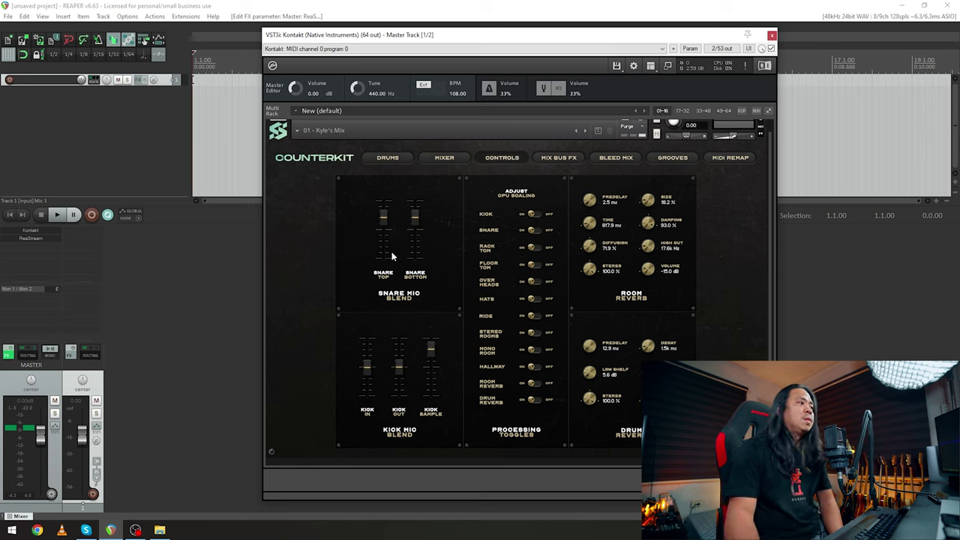
left_click(383, 218)
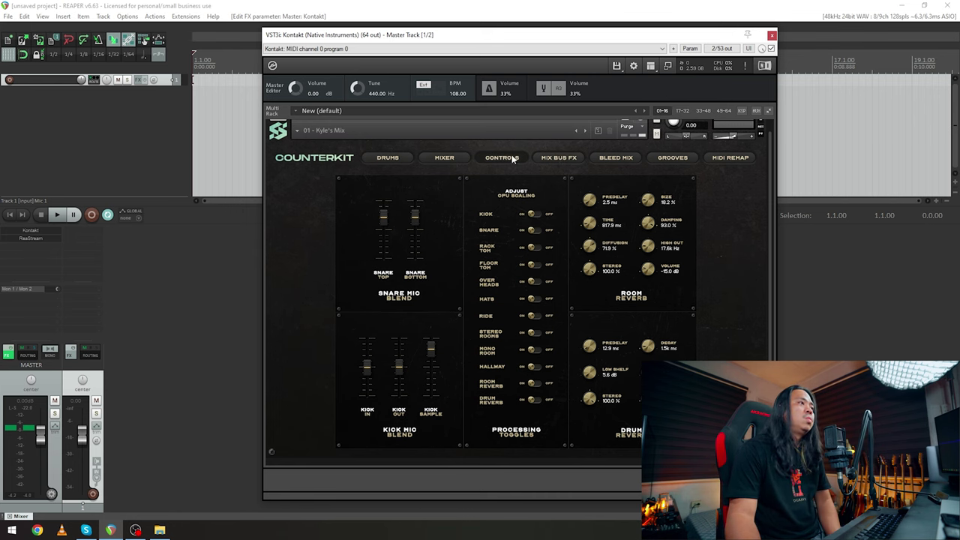
left_click(454, 158)
Step: Open the Mix Bus FX page and shift Kontakt left to reveal all eight effect modules
left_click(516, 159)
left_click(575, 159)
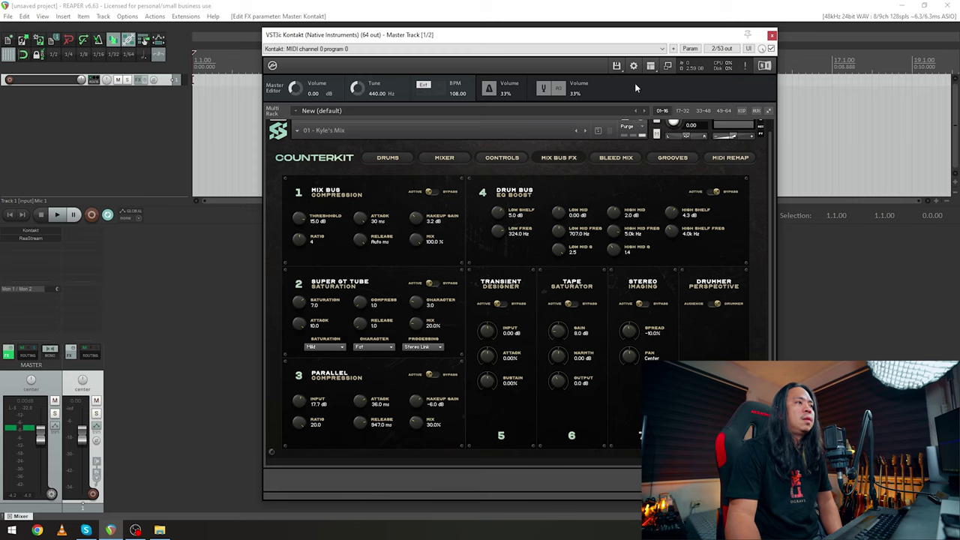
left_click_drag(605, 34, 429, 34)
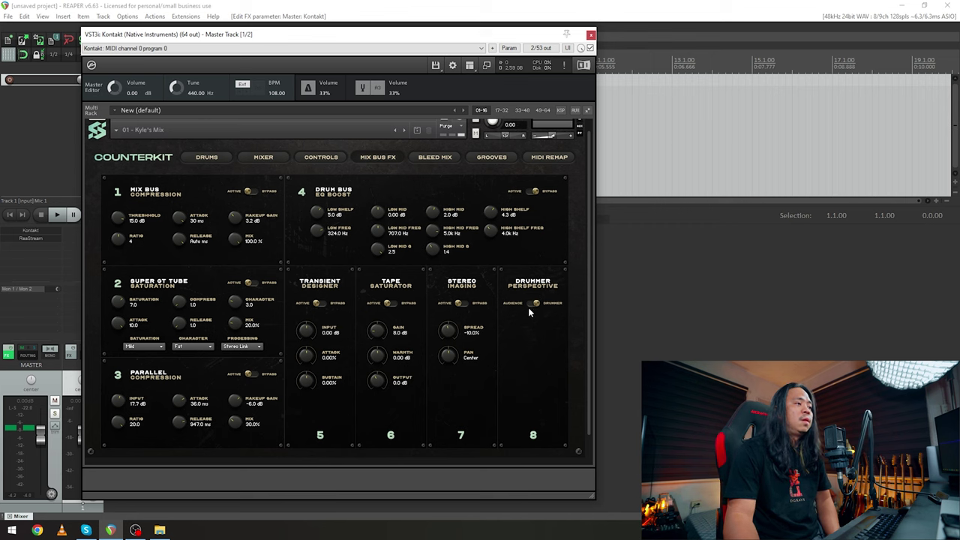
left_click(455, 161)
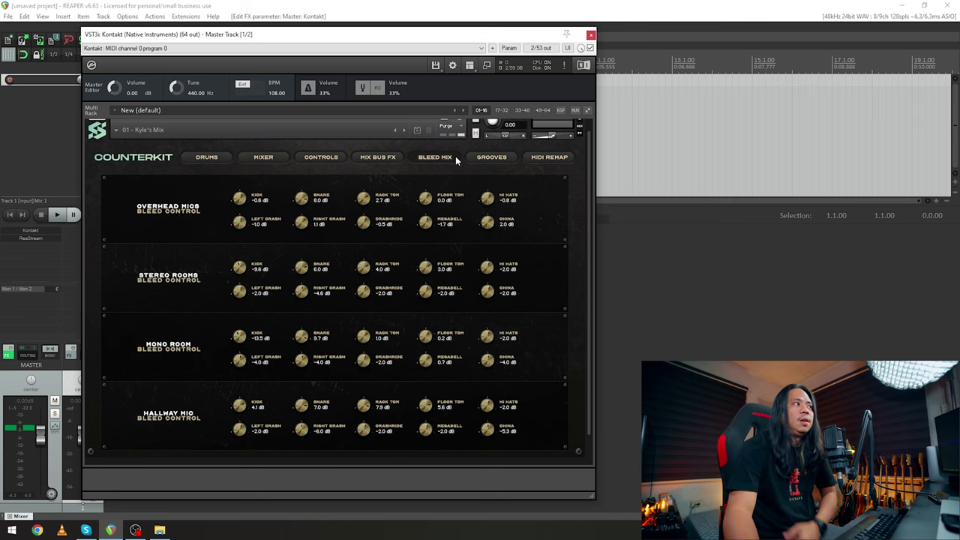
Step: Move the Kontakt window right to view the full Bleed Mix controls
left_click_drag(341, 41, 413, 38)
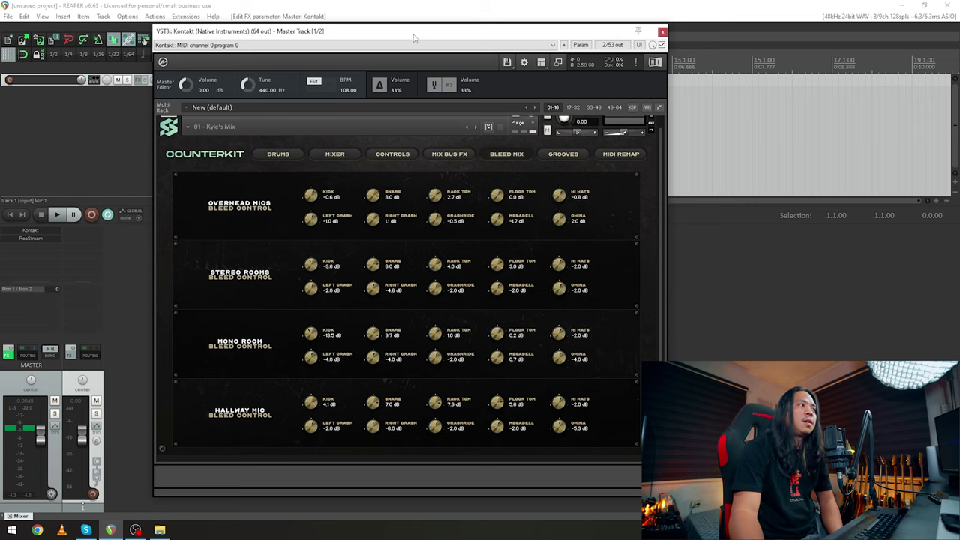
left_click_drag(413, 38, 471, 43)
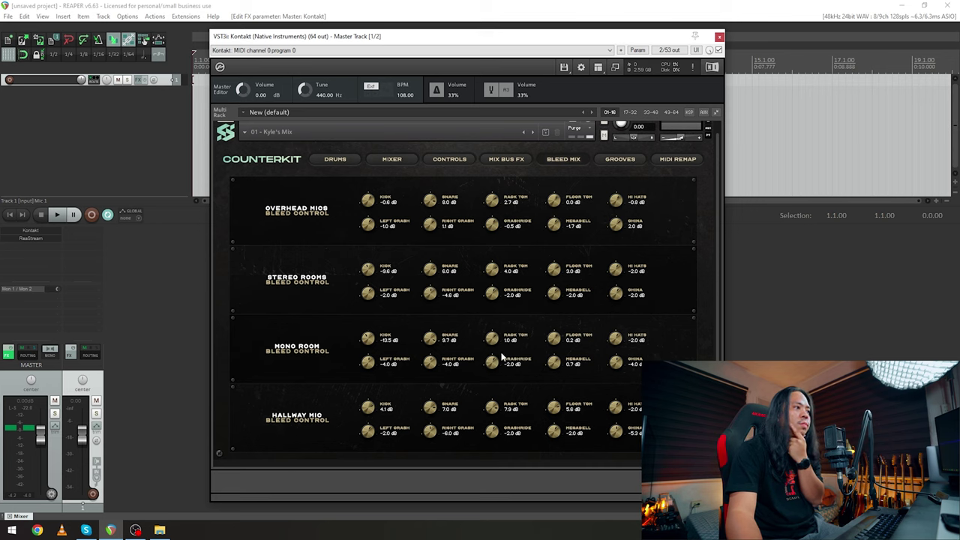
Step: On the Grooves page, browse the Counterparts song grooves, then open Kyle Brownlee Drum Grooves
left_click(611, 161)
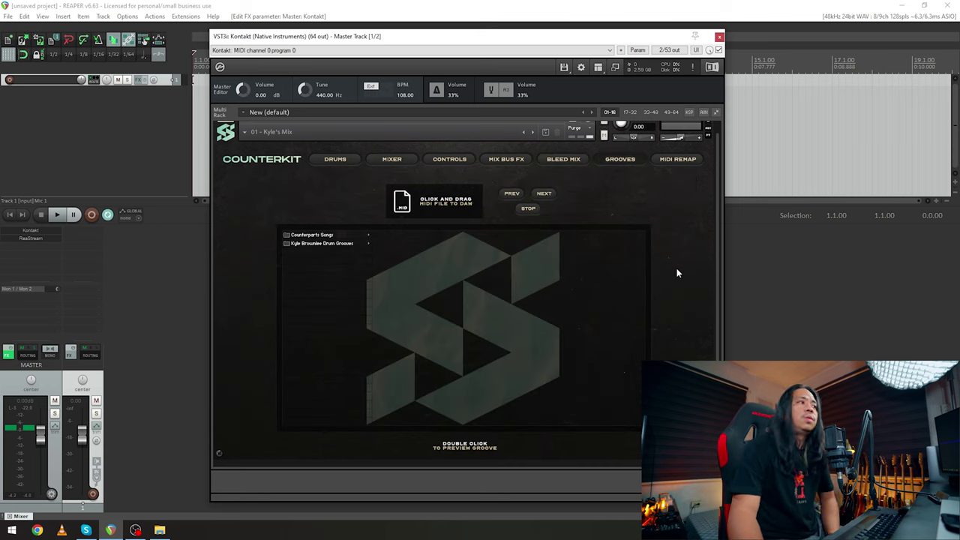
left_click(333, 237)
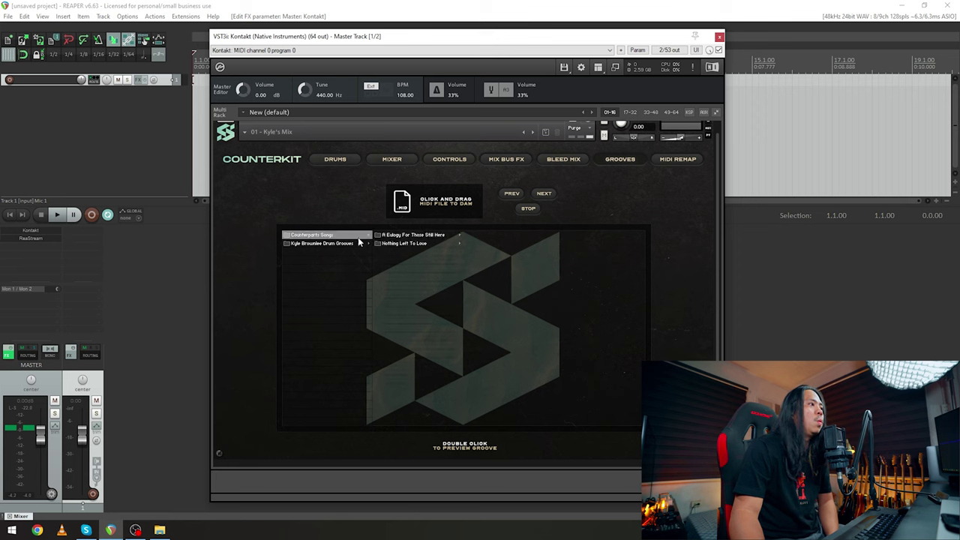
left_click(403, 244)
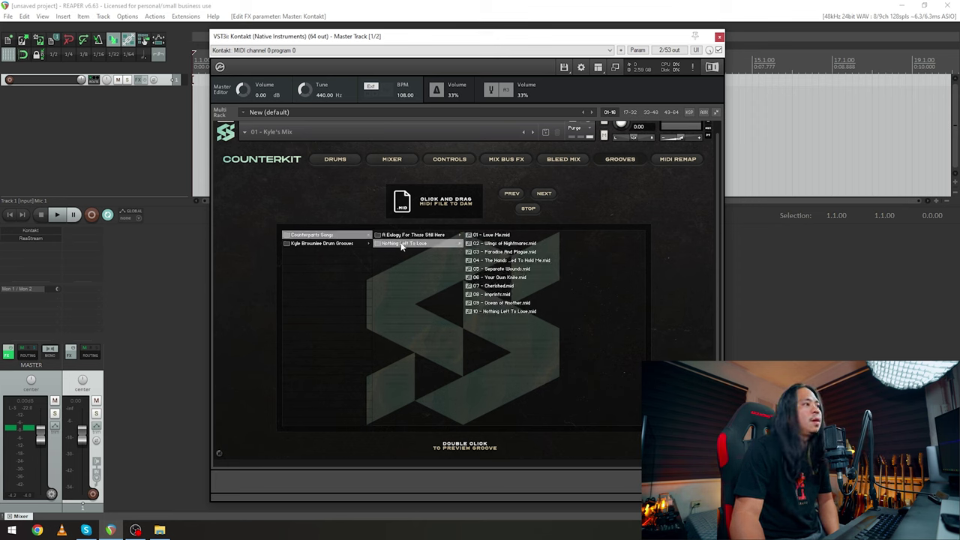
left_click(510, 236)
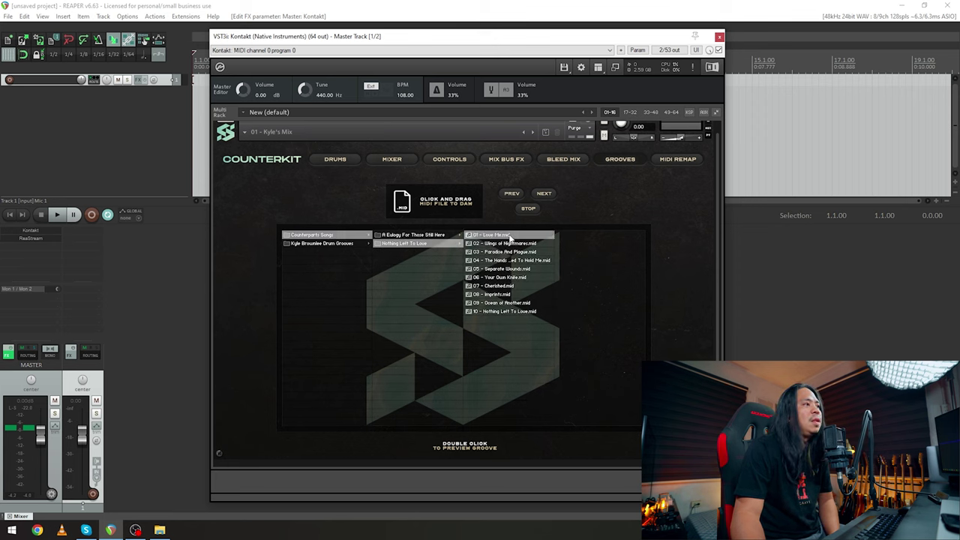
left_click(321, 244)
left_click_drag(431, 36, 583, 98)
left_click(422, 48)
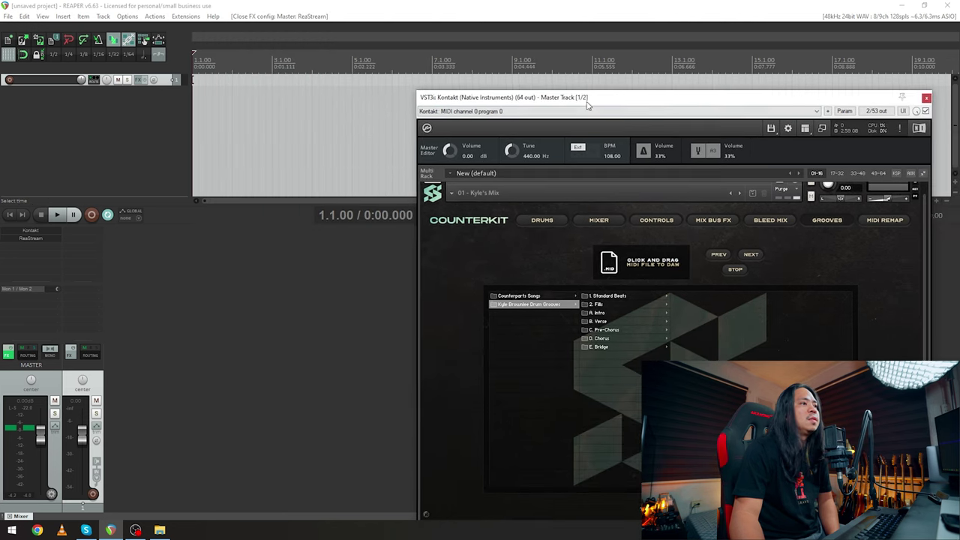
Step: Open 1. Standard Beats > Blast Beats and audition the Blast Beat - Bomb 1 groove
left_click(620, 296)
left_click(709, 296)
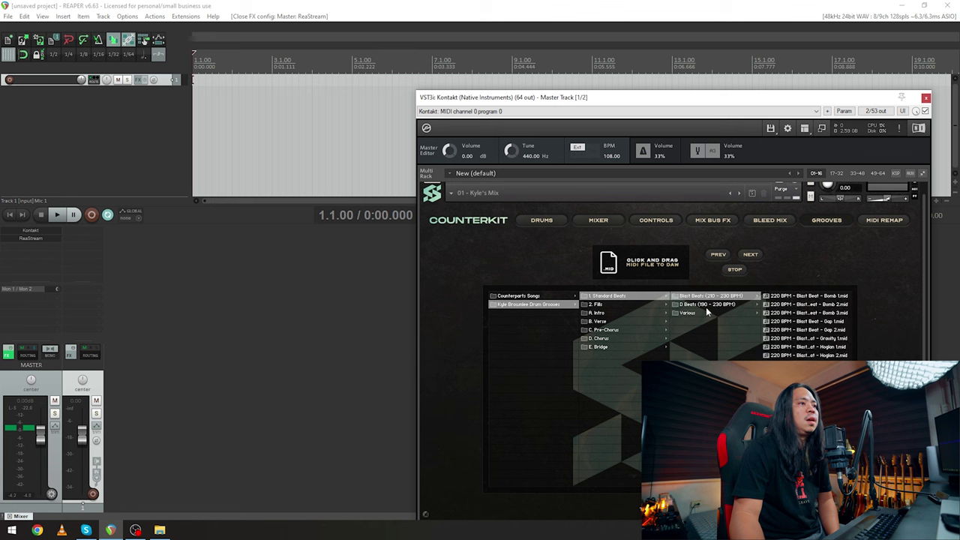
left_click_drag(780, 300, 215, 81)
key("ctrl+z")
left_click(807, 295)
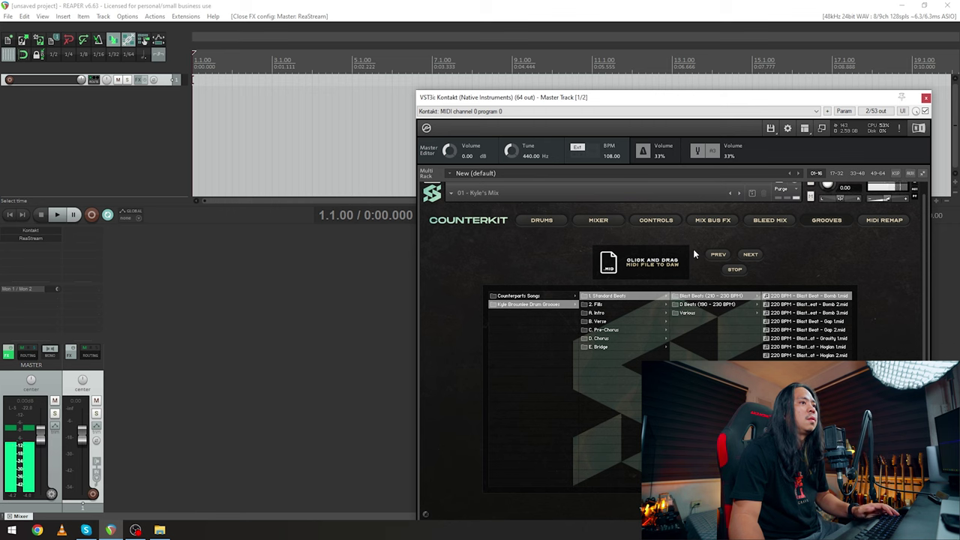
key("space")
key("space")
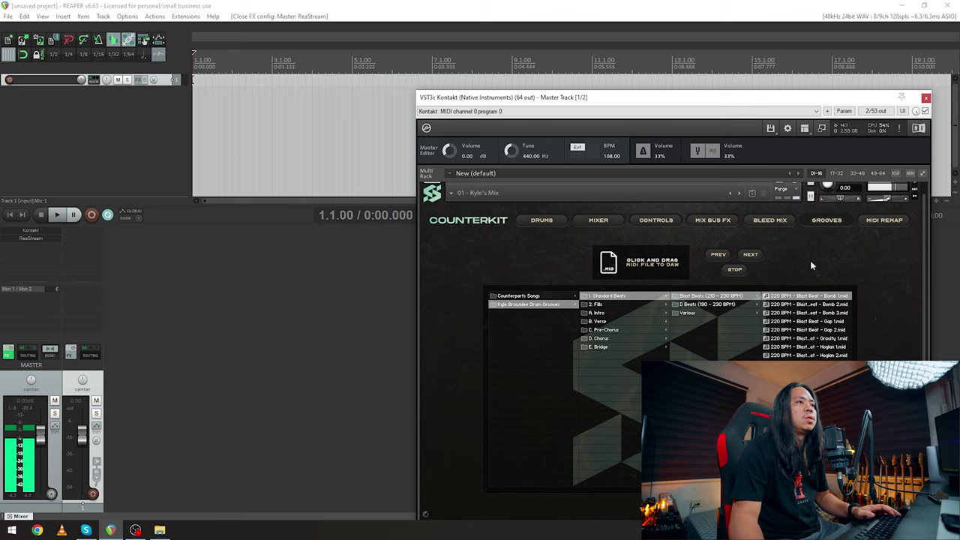
left_click(237, 113)
key("space")
key("space")
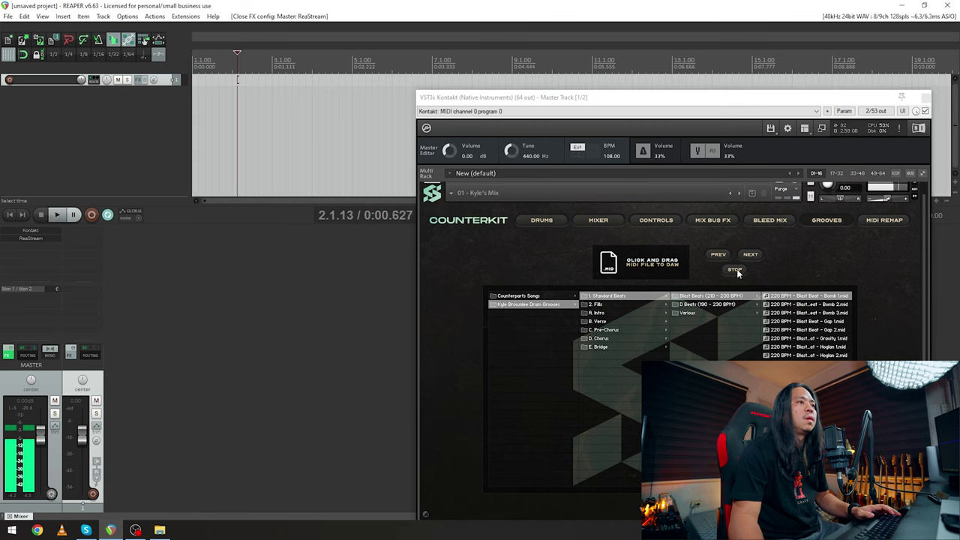
left_click(754, 275)
Step: Trial-drop the groove as a MIDI track, undo it, and return to the project start
left_click_drag(750, 96, 442, 44)
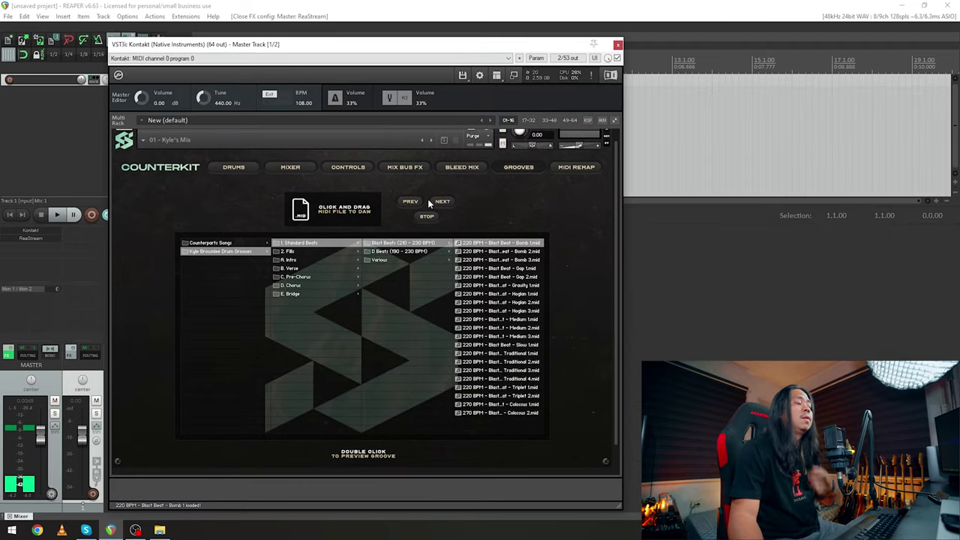
left_click_drag(427, 46, 526, 59)
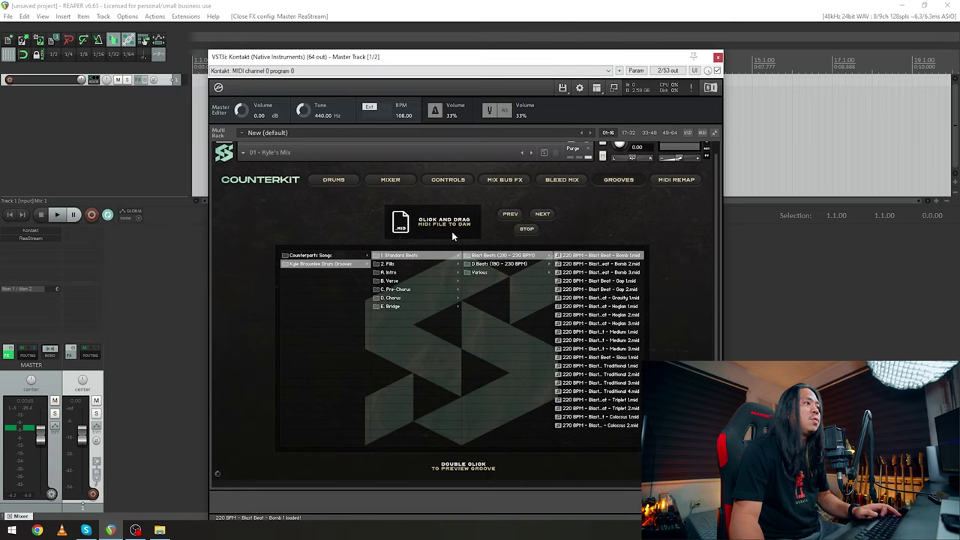
left_click_drag(532, 59, 573, 59)
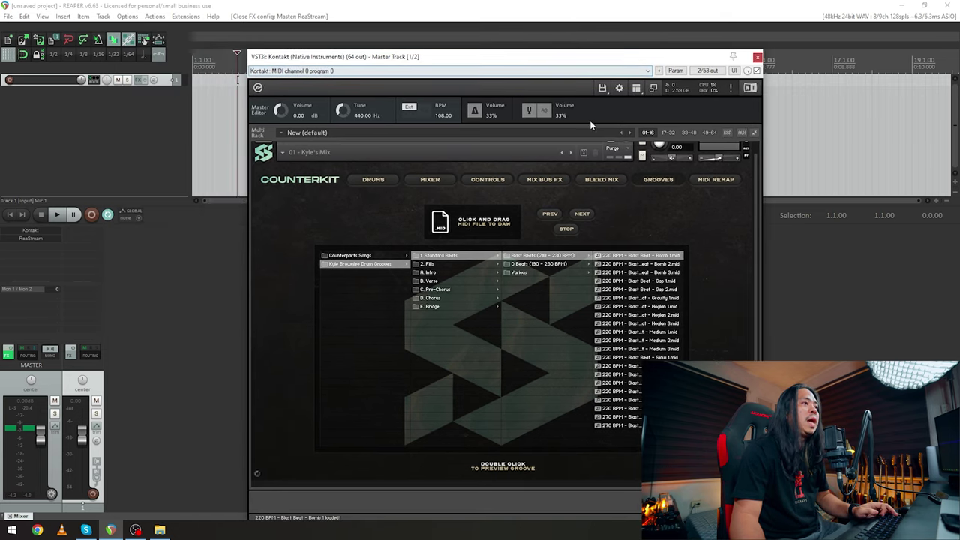
left_click_drag(440, 221, 222, 90)
left_click_drag(409, 60, 540, 134)
key("ctrl+z")
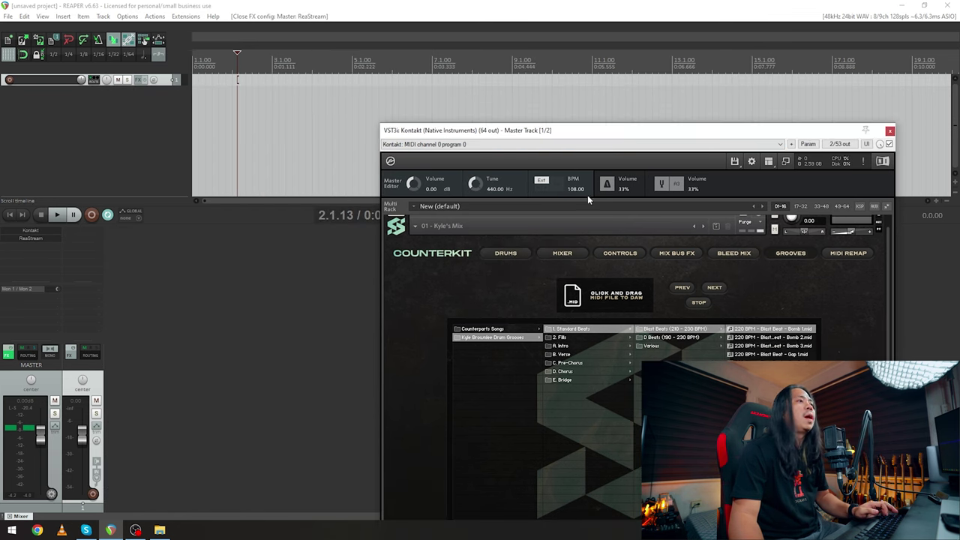
left_click_drag(692, 139, 697, 270)
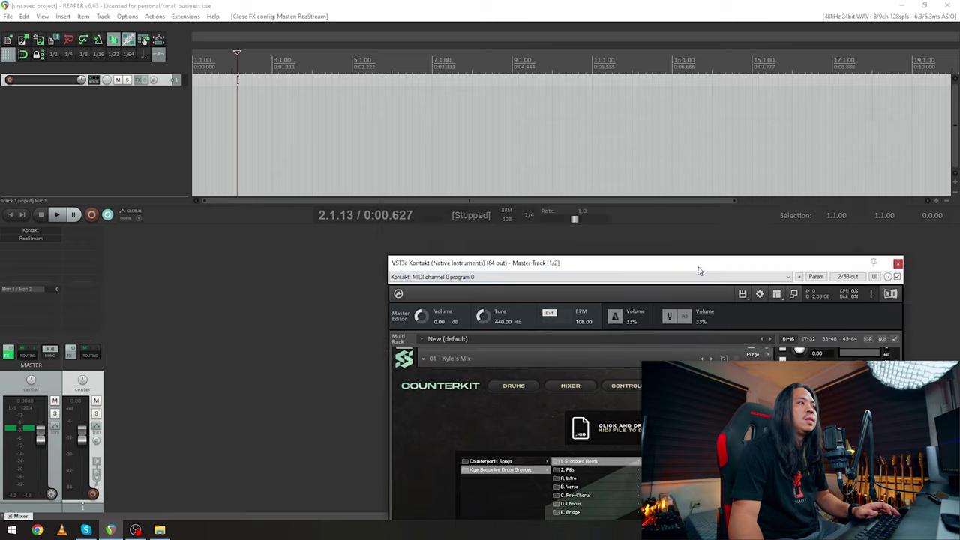
key("Home")
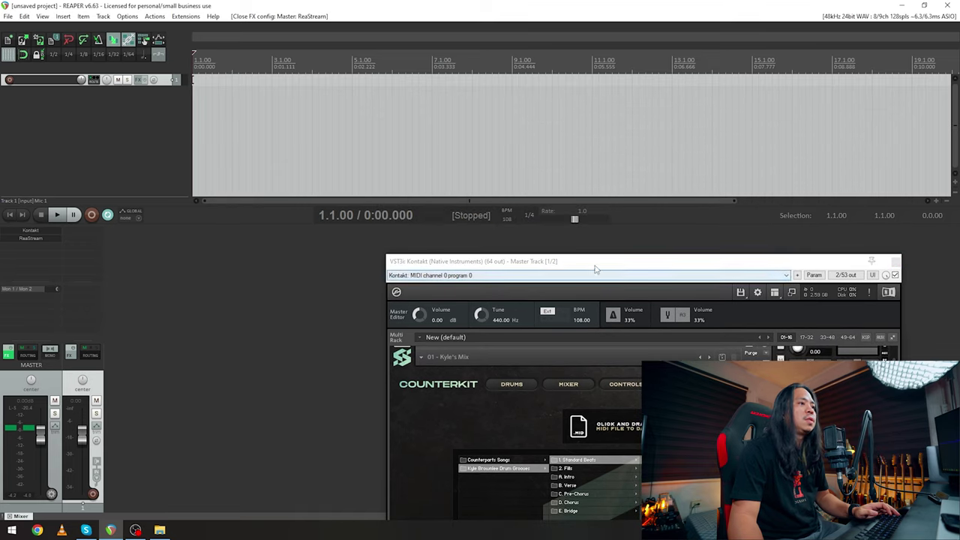
left_click_drag(593, 264, 273, 155)
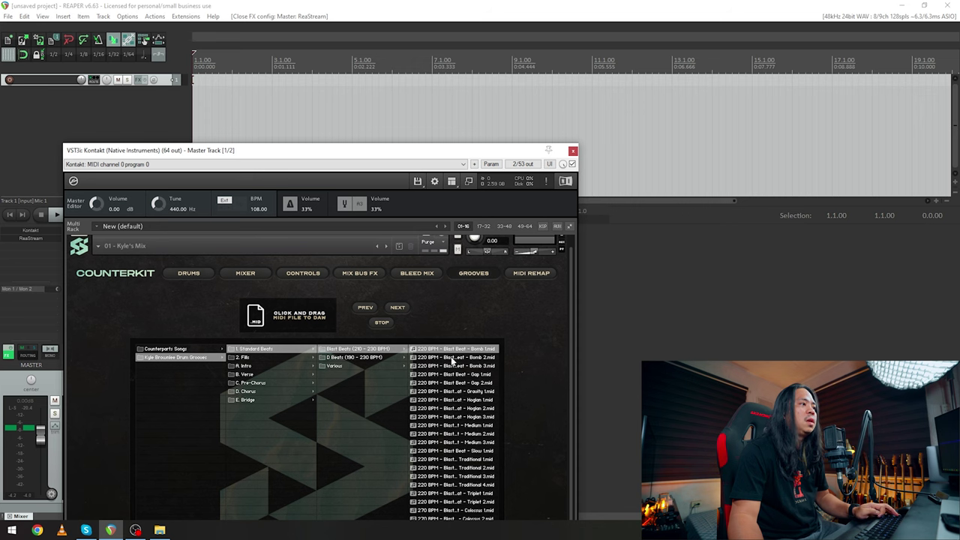
left_click_drag(411, 155, 535, 315)
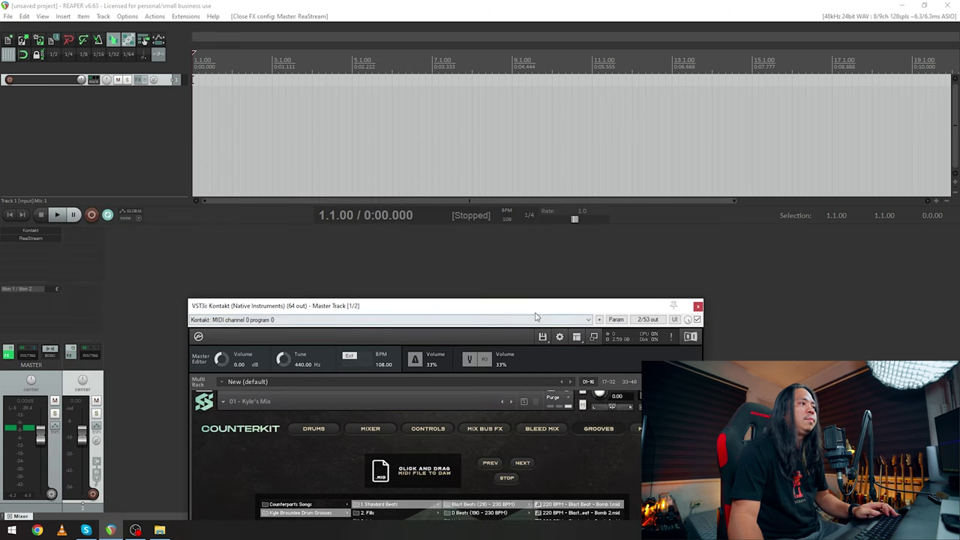
Step: Set tempo to 220 BPM, add the Blast Beat groove as a MIDI track, move Kontakt to track 1
mouse_move(507, 218)
left_mouse_down()
mouse_move(507, 206)
mouse_move(504, 221)
left_mouse_up()
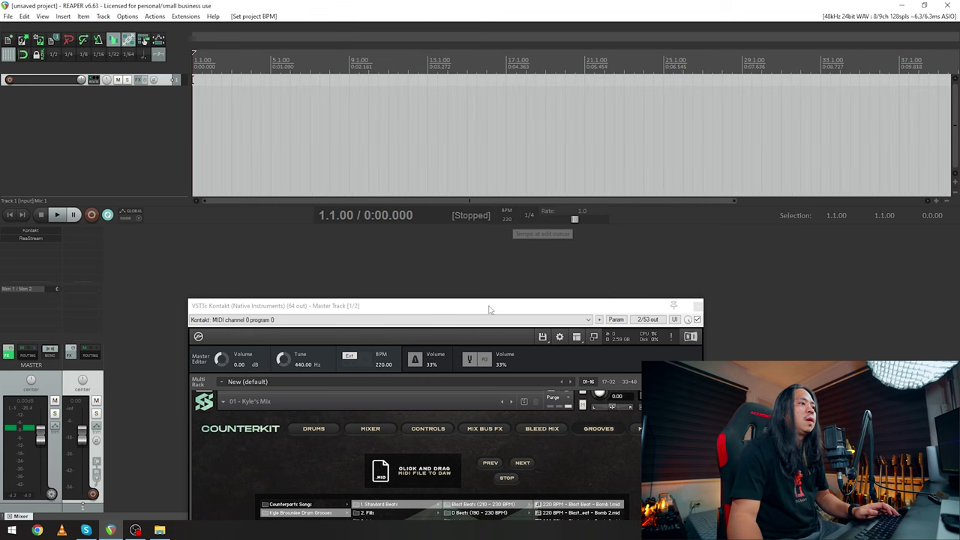
left_click_drag(490, 311, 499, 168)
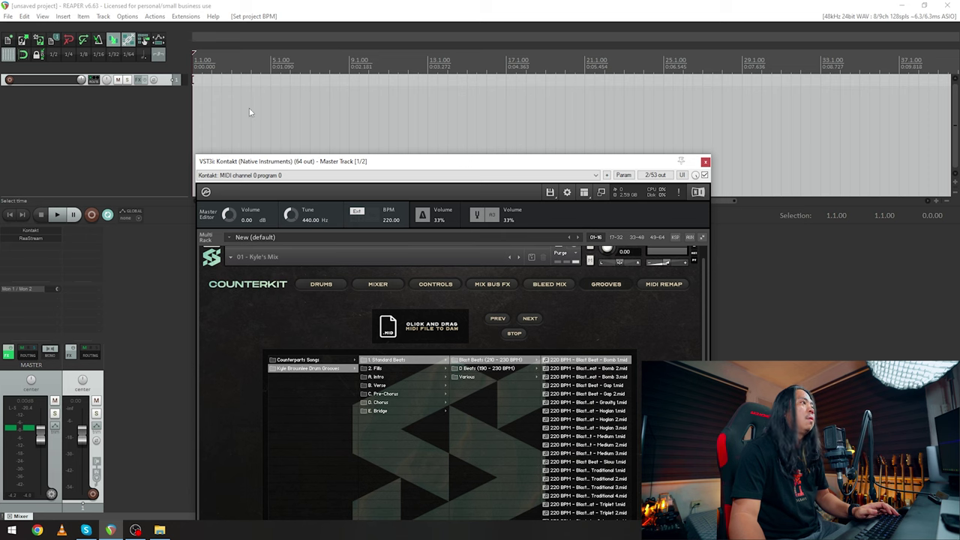
left_click_drag(409, 332, 264, 84)
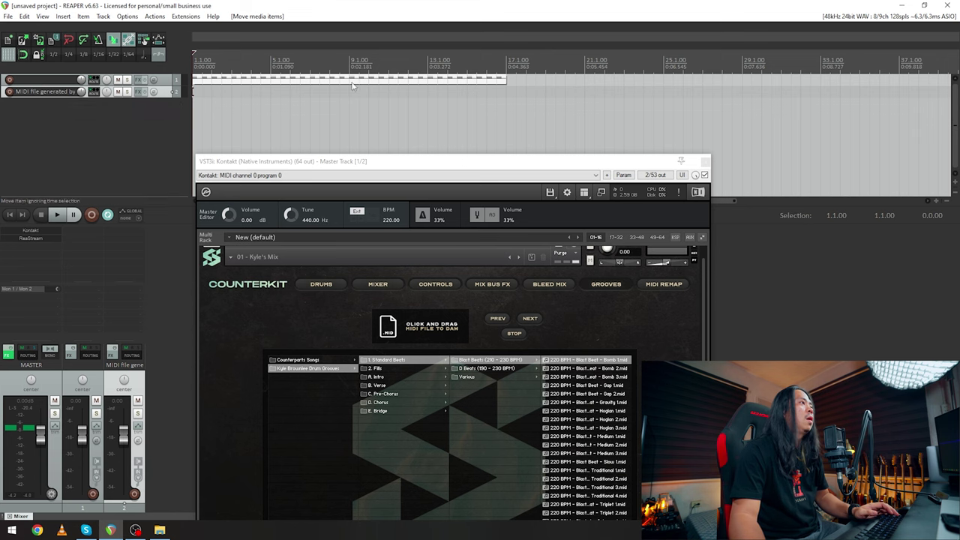
scroll(352, 82, "down", 4)
scroll(352, 82, "up", 4)
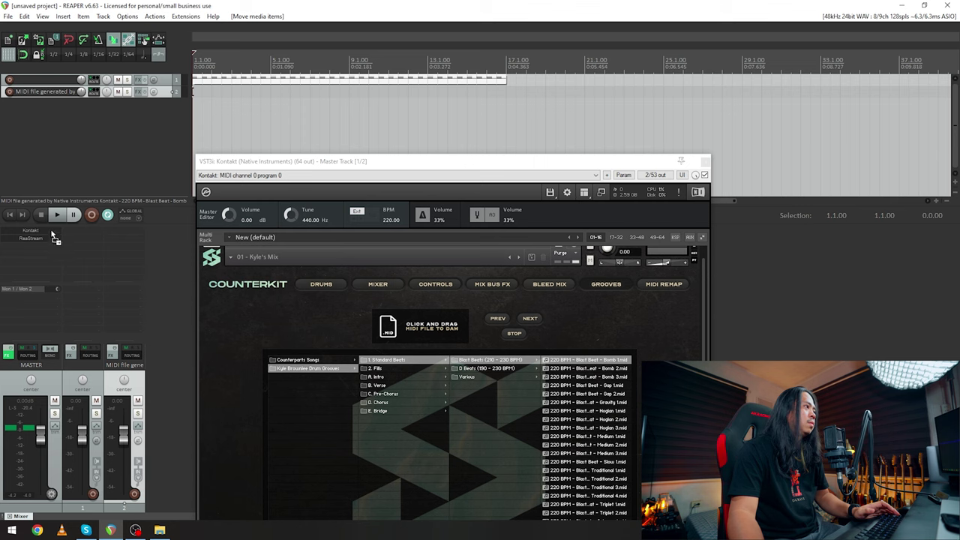
left_click_drag(54, 237, 82, 230)
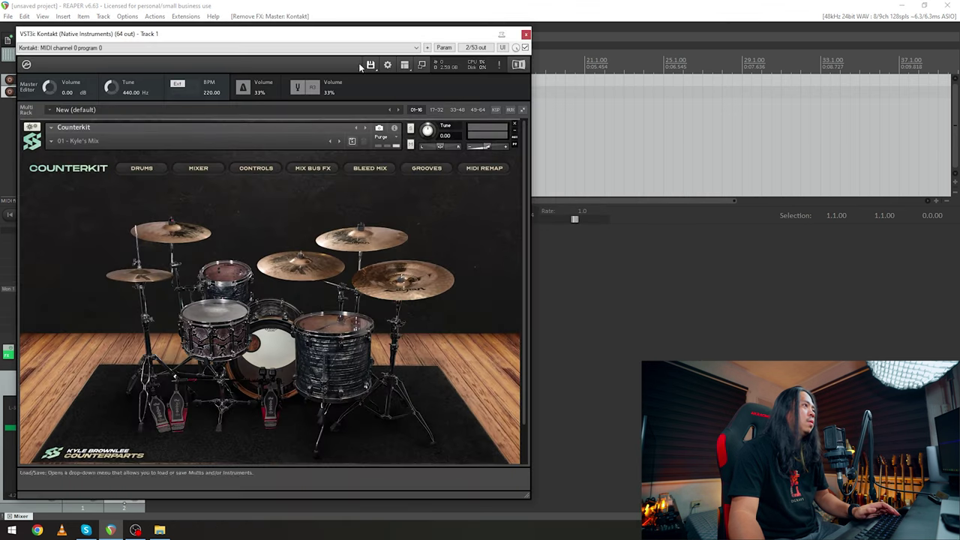
Step: Play the project through track 1's Kontakt, then stop it
left_click_drag(257, 33, 540, 91)
key("space")
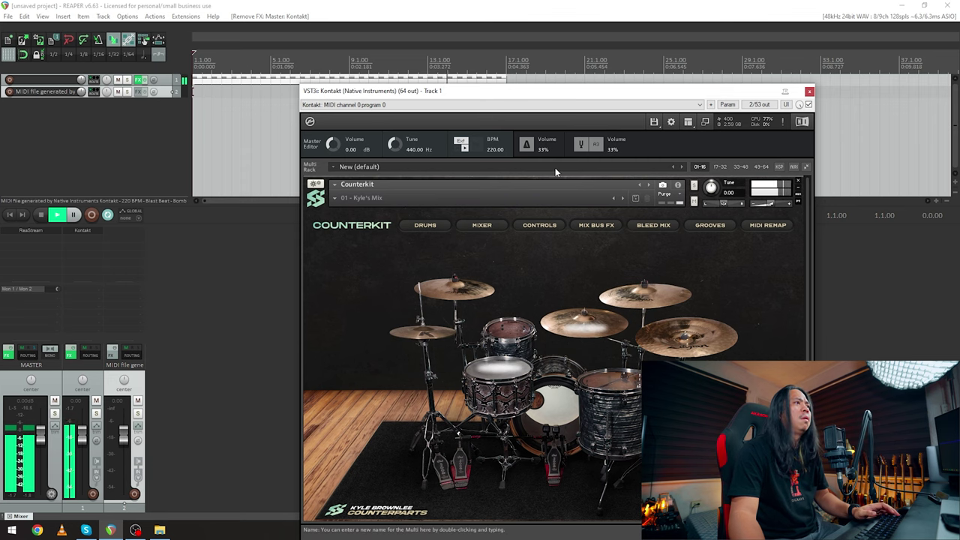
key("space")
left_click_drag(564, 91, 508, 55)
Step: Drop the Blast Beat - Bomb 2 groove from Standard Beats > Blast Beats into the arrange view
left_click(653, 190)
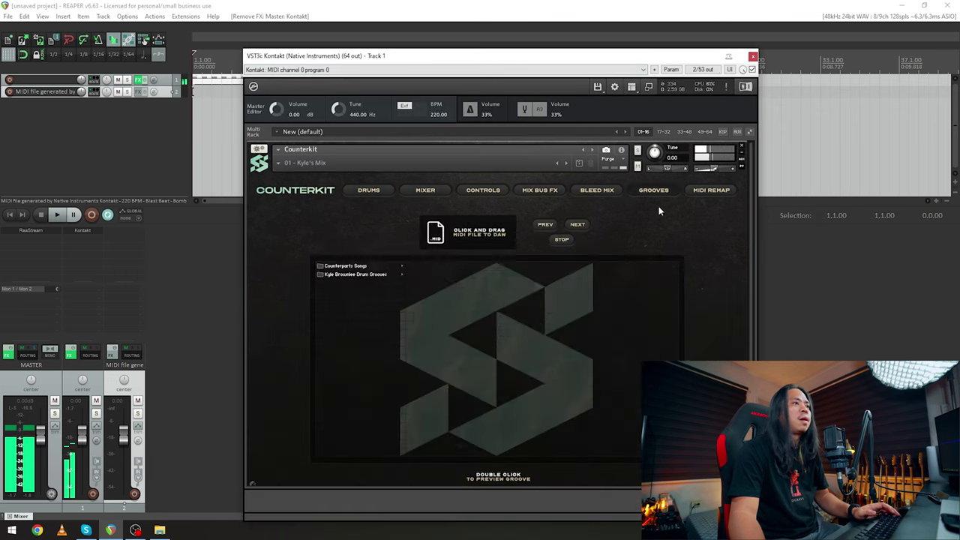
left_click(539, 275)
left_click(300, 372)
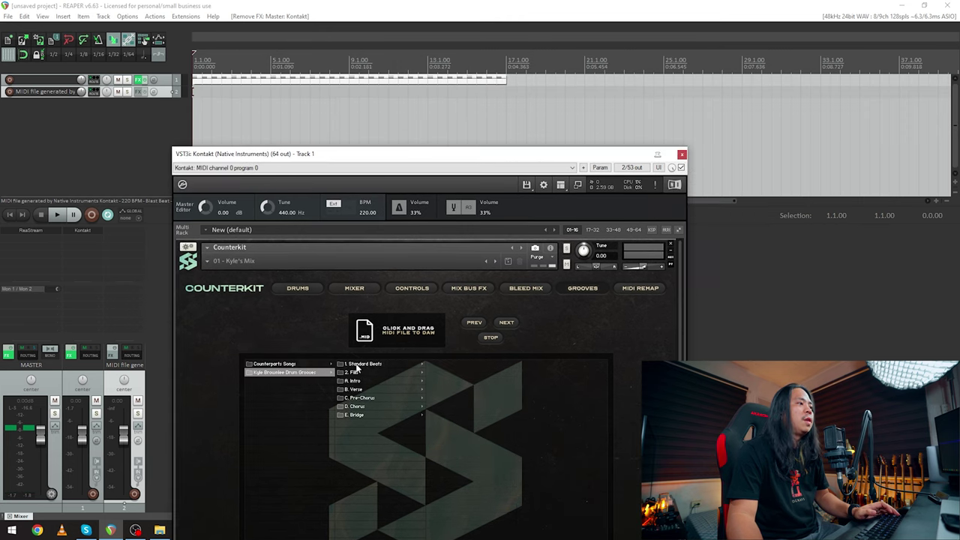
left_click(372, 366)
left_click(496, 365)
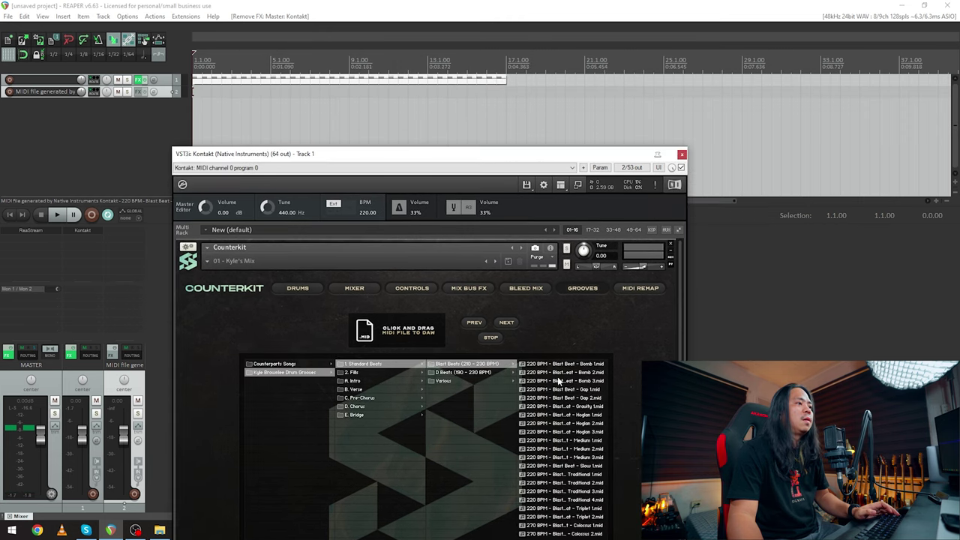
left_click(539, 375)
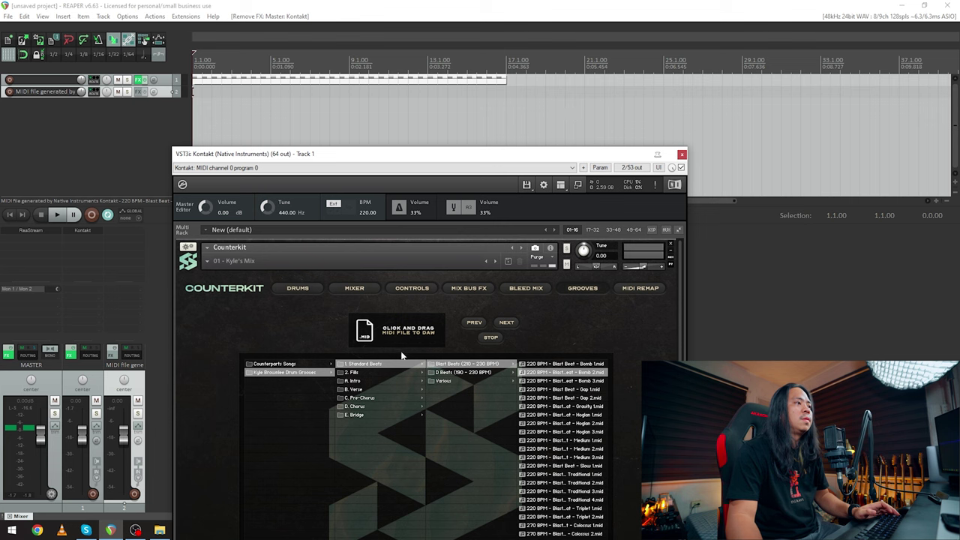
left_click_drag(513, 188, 522, 82)
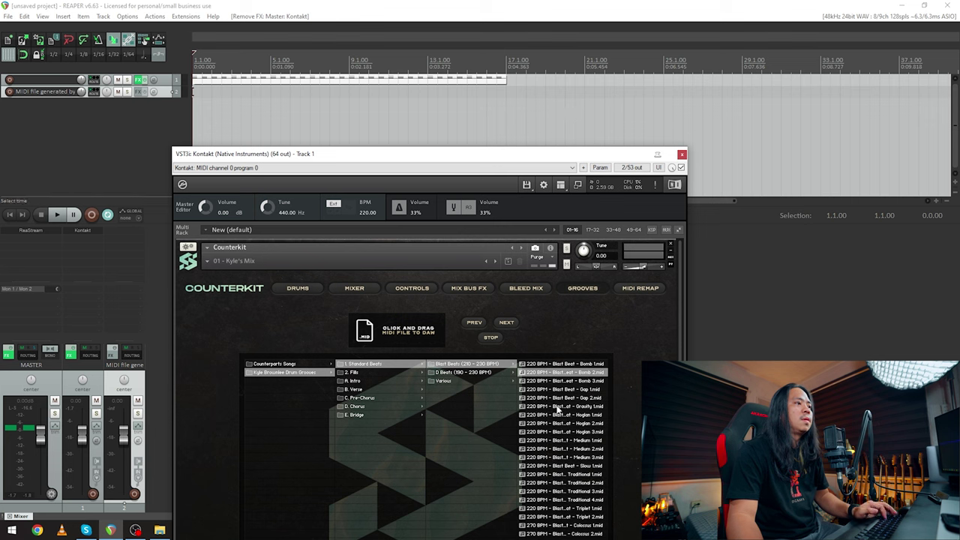
Step: Play back, drop another groove, then undo the extra groove insertions and item moves
key("space")
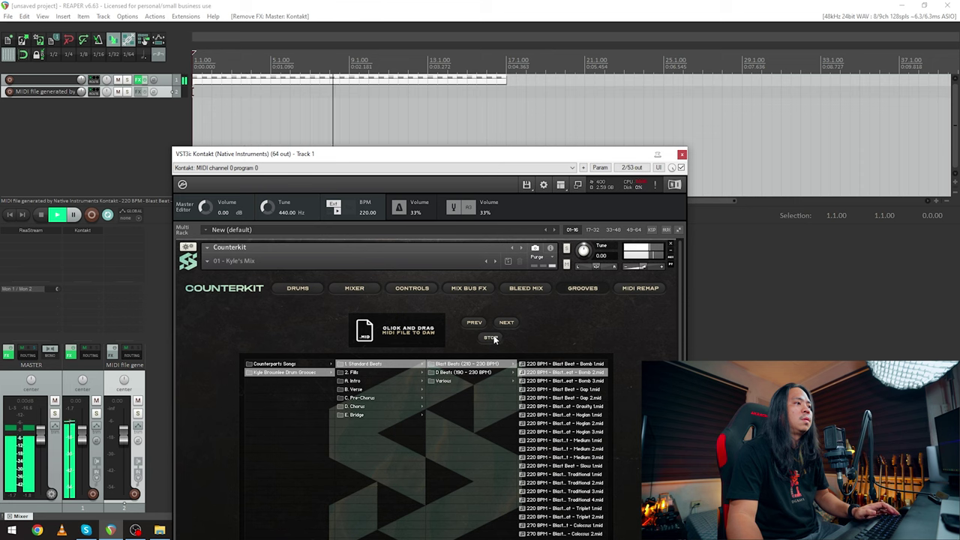
key("space")
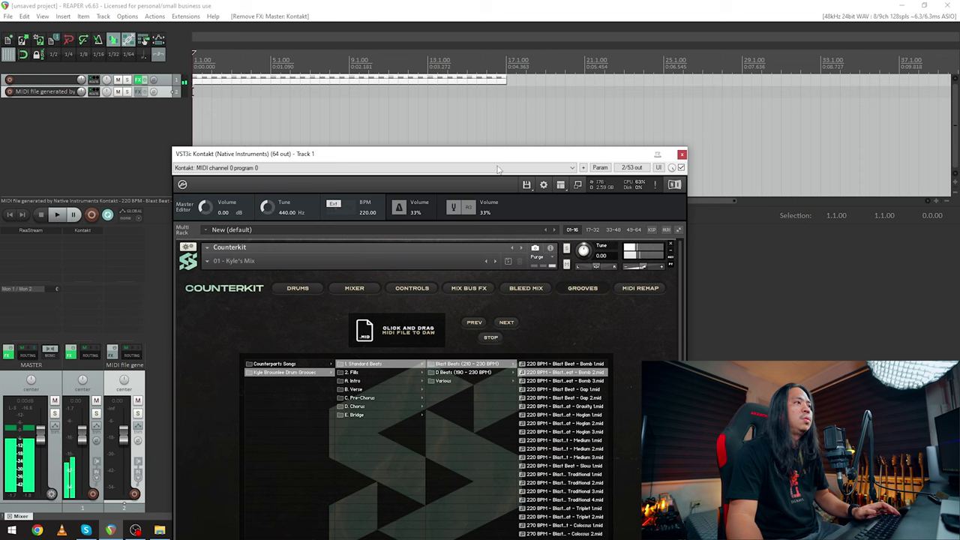
left_click_drag(407, 337, 573, 90)
key("space")
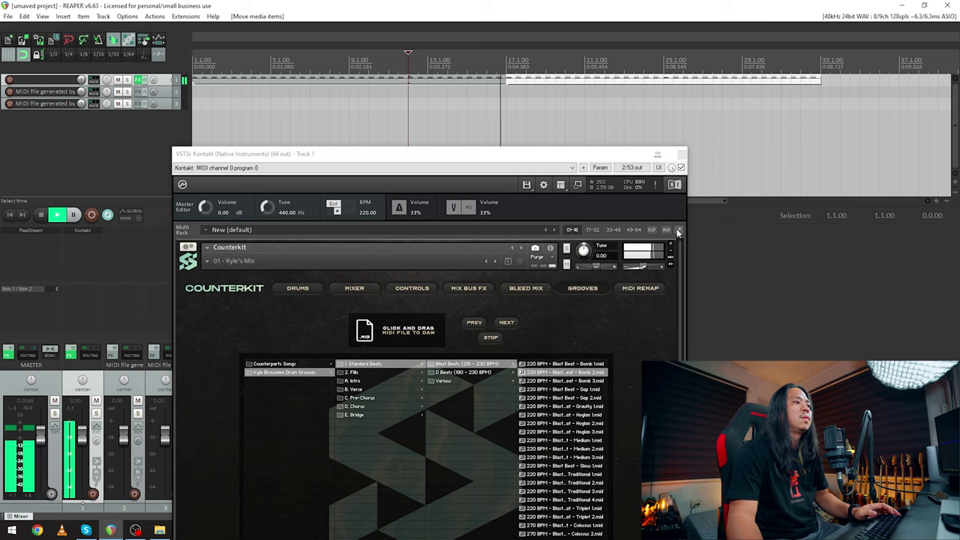
key("ctrl+z")
key("space")
key("ctrl+z")
key("ctrl+z")
key("ctrl+z")
key("ctrl+z")
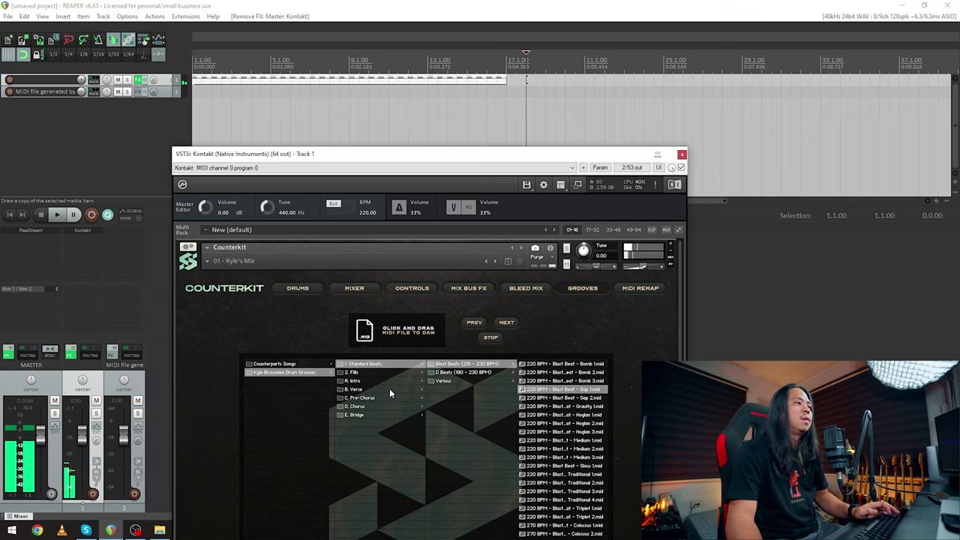
Step: Browse A. Intro > Death Metal and preview the Death Intro 1 and Death Intro 2 grooves
left_click(363, 382)
left_click(460, 366)
left_click(539, 366)
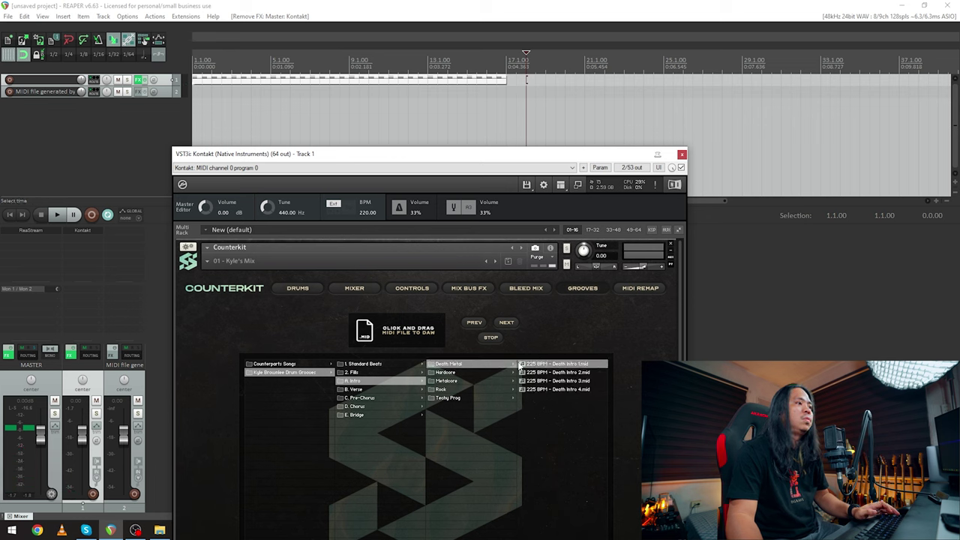
left_click_drag(616, 77, 555, 85)
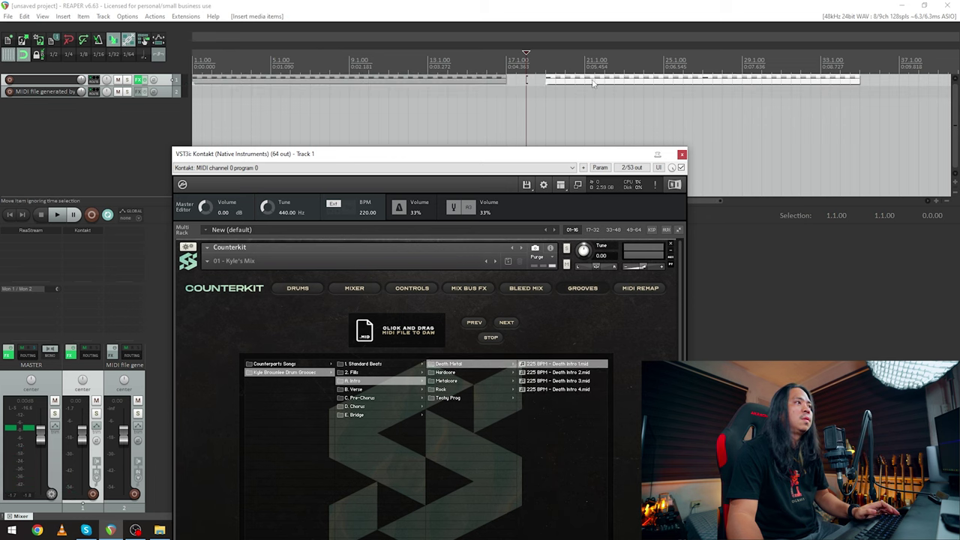
key("ctrl+z")
left_click(523, 364)
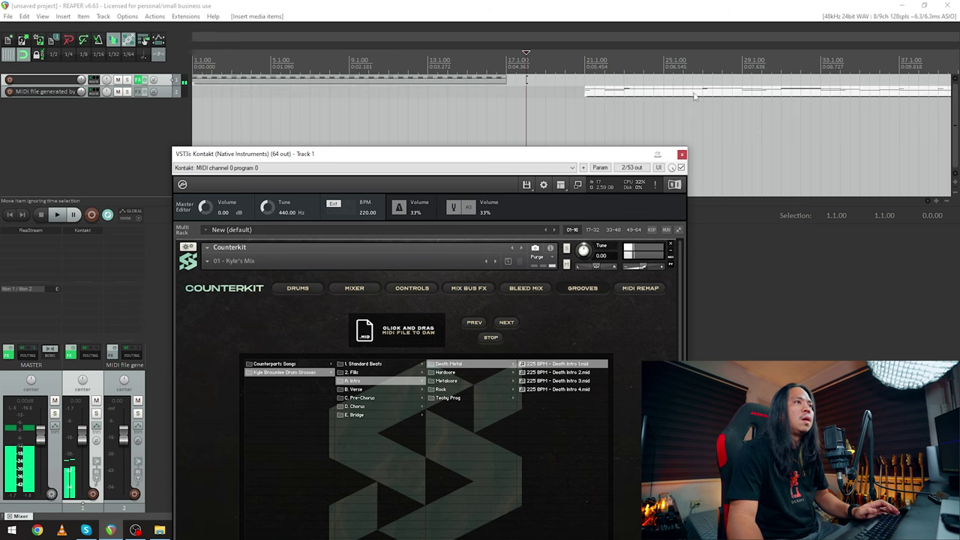
left_click(554, 372)
Step: Place the Death Intro 2 groove on track 1 near bar 17 and play it back
left_click_drag(408, 331, 548, 83)
left_click_drag(623, 83, 584, 83)
left_click(488, 75)
key("space")
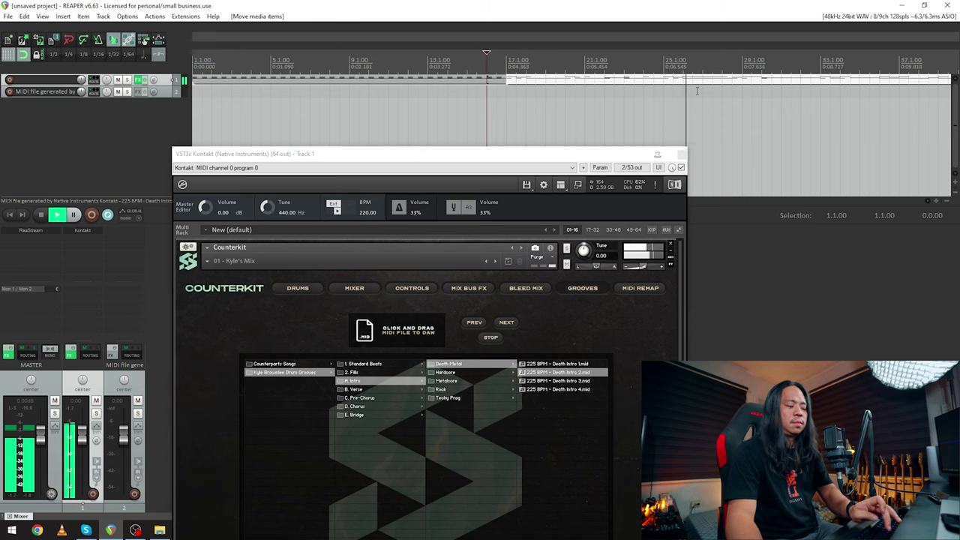
scroll(666, 89, "down", 2)
scroll(664, 88, "down", 1)
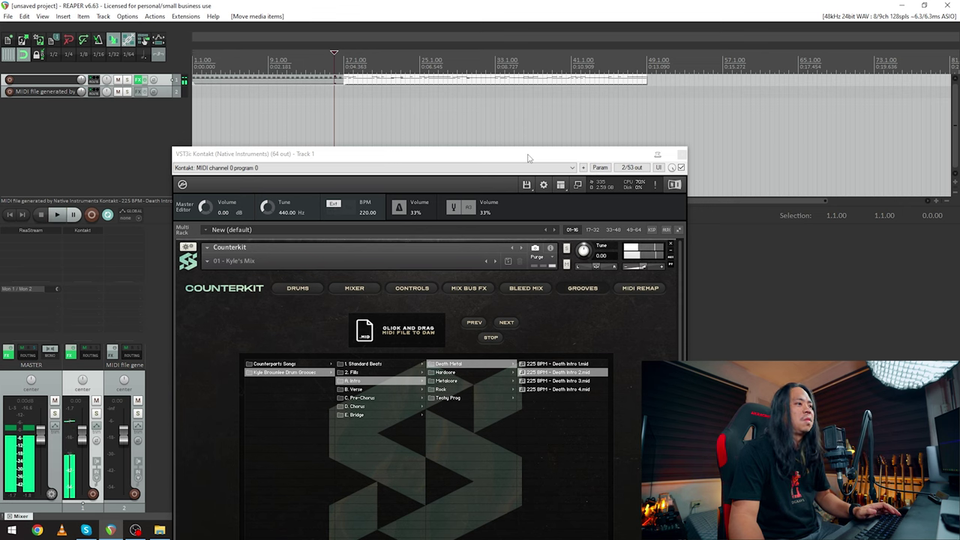
left_click(640, 288)
Step: Reposition Kontakt and toggle between the drum kit view and the MIDI Remap table
left_click_drag(517, 157, 565, 47)
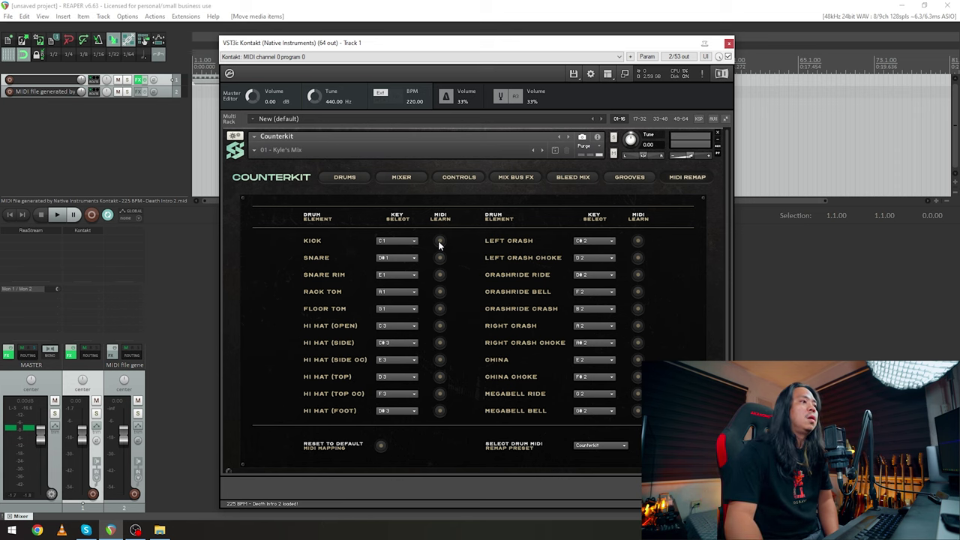
left_click(345, 179)
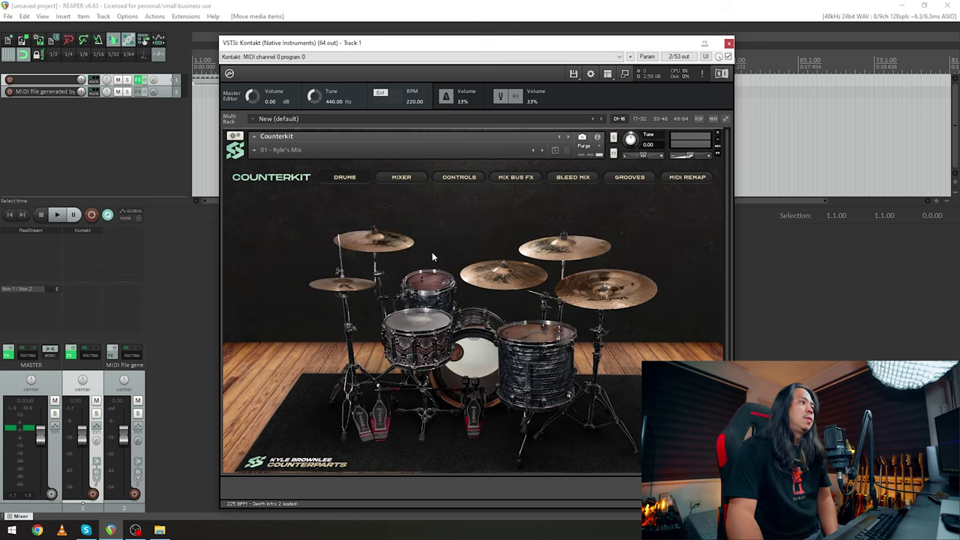
left_click(679, 179)
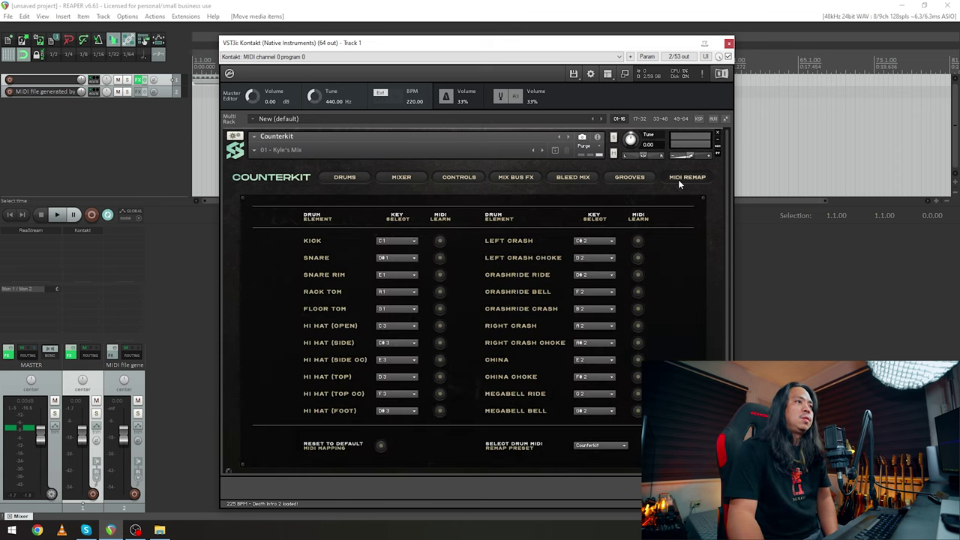
left_click(328, 177)
Step: Open Counterkit's mixer and adjust the KICK fader level while the groove plays
left_click_drag(363, 43, 397, 46)
left_click(431, 181)
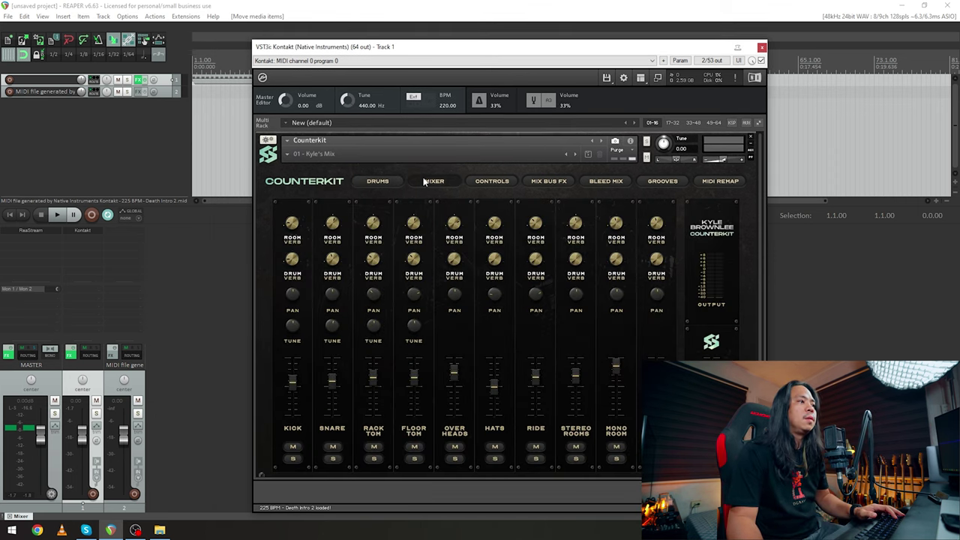
key("space")
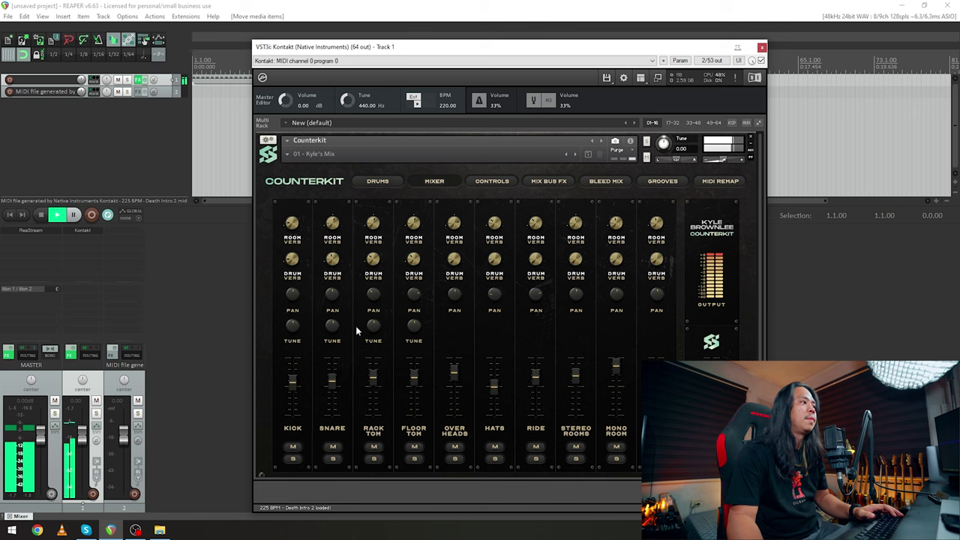
left_click_drag(291, 383, 293, 361)
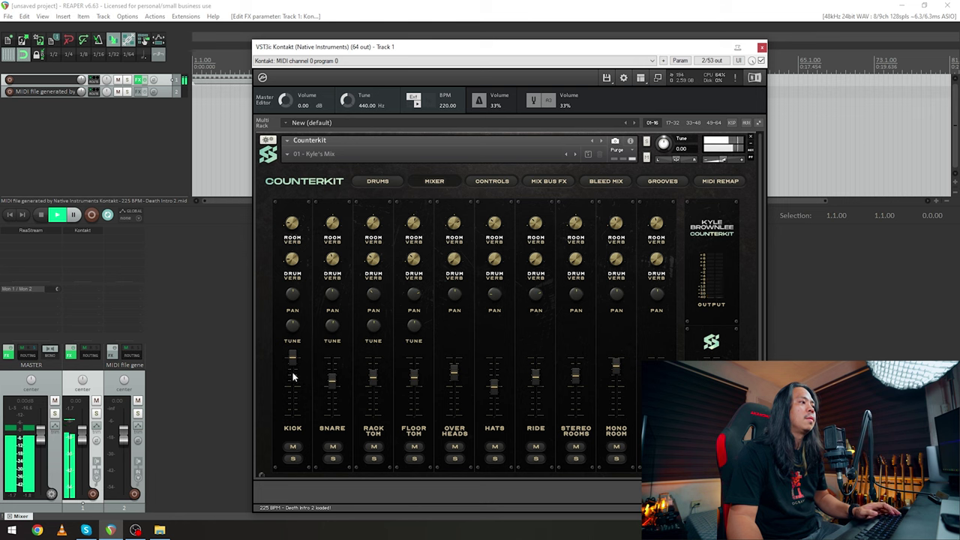
left_click_drag(293, 377, 336, 361)
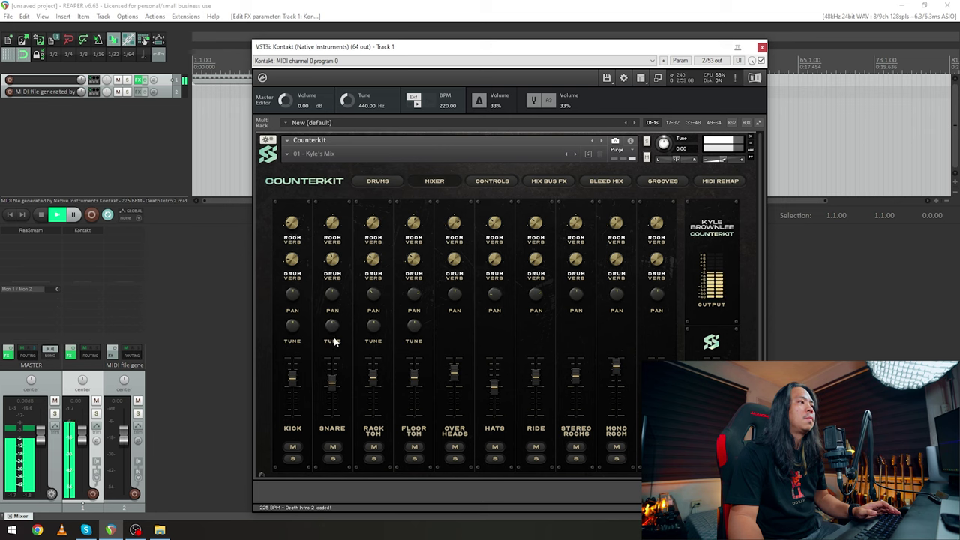
key("space")
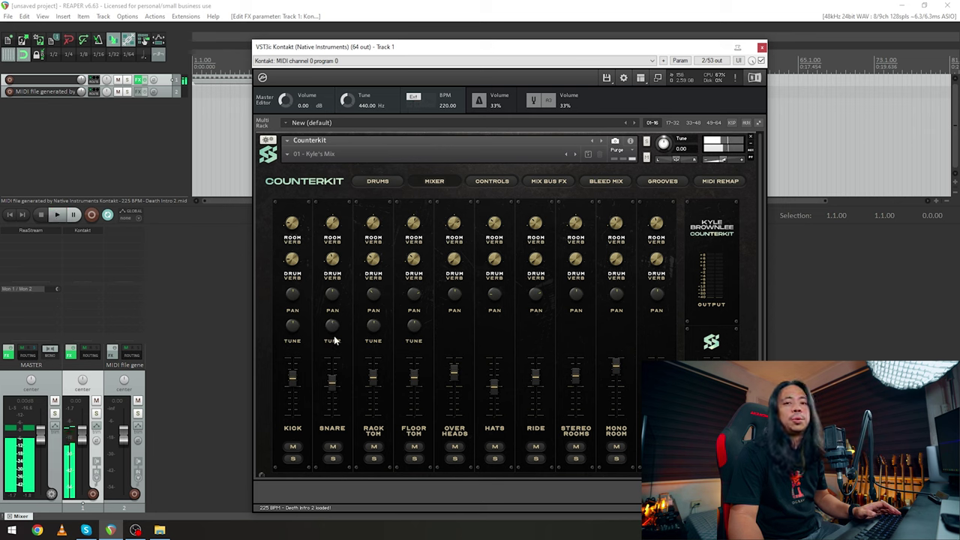
Step: Move the Kontakt window down to reveal the timeline and briefly replay the groove
left_click_drag(452, 50, 452, 106)
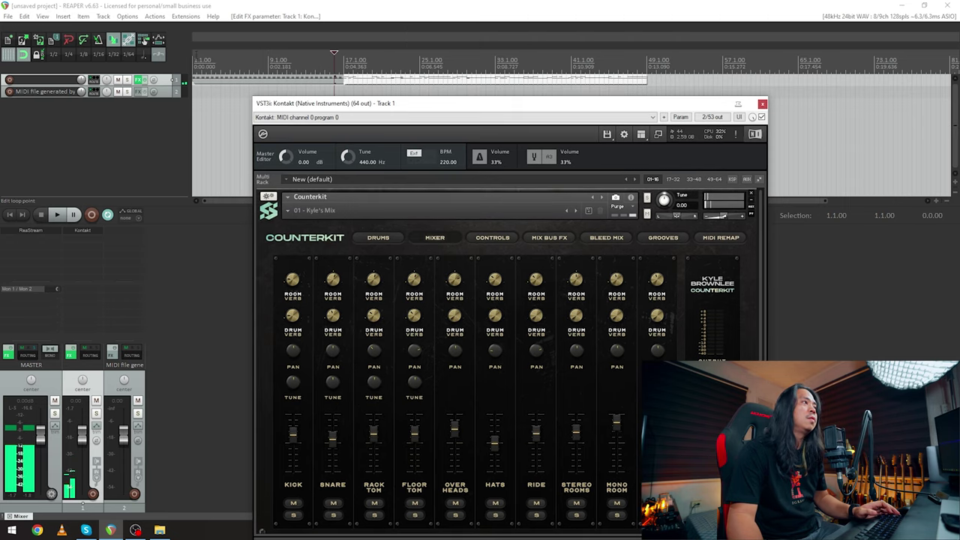
left_click(214, 49)
key("space")
left_click(334, 380)
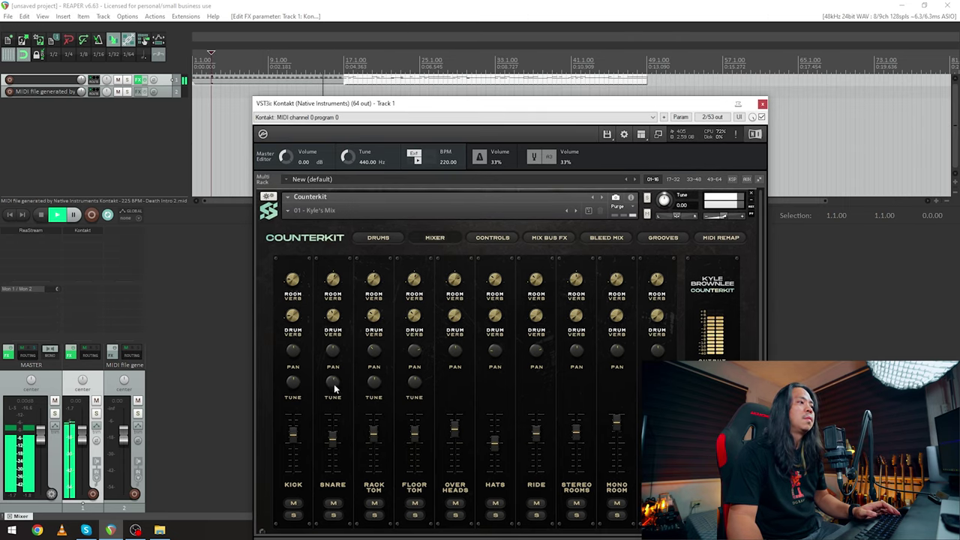
key("space")
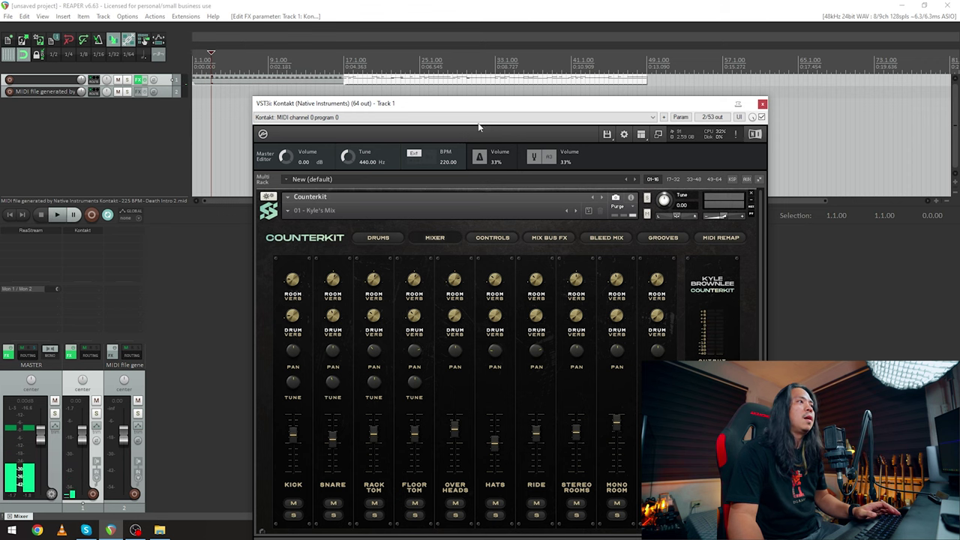
Step: Reposition the Kontakt window, scroll the mixer to check SNARE TUNE, and restart playback
left_click_drag(495, 105, 434, 46)
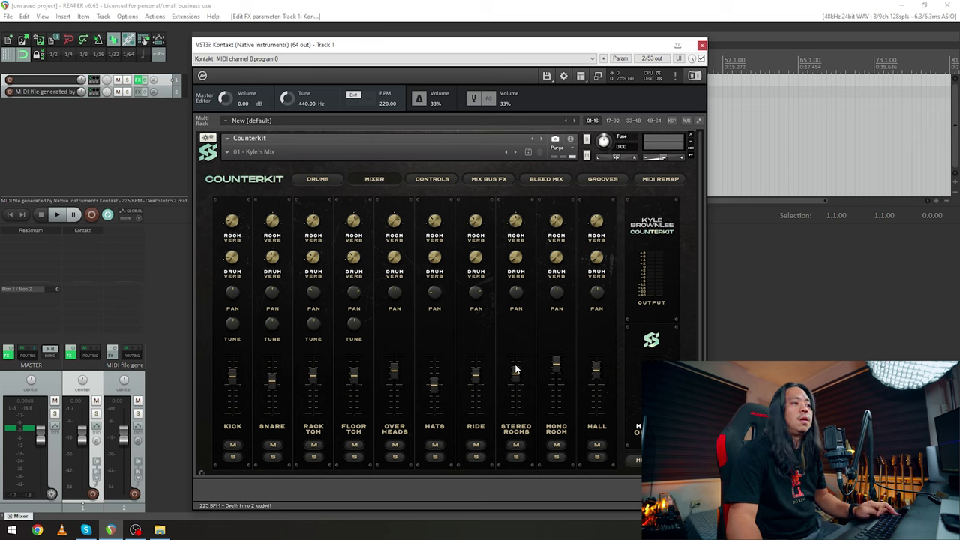
scroll(270, 327, "down", 1)
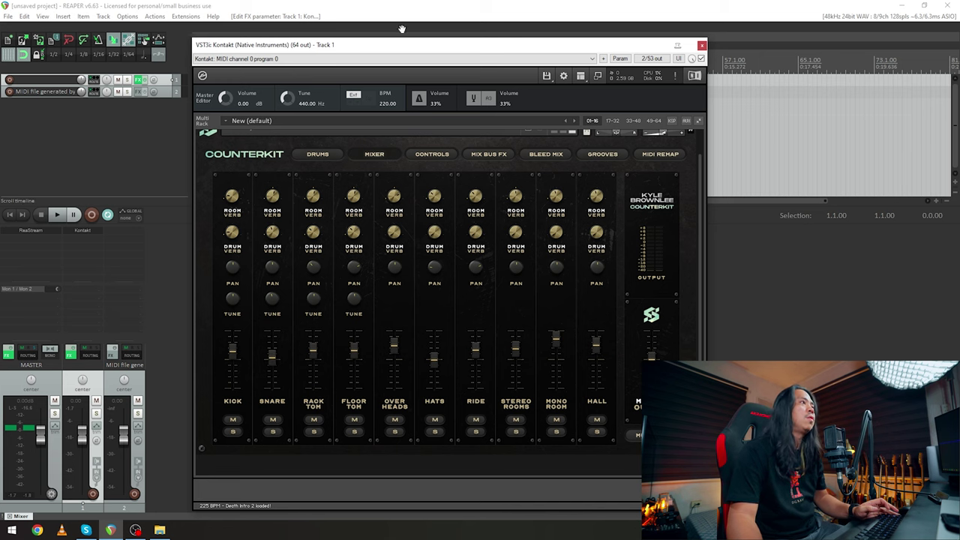
left_click_drag(313, 44, 365, 122)
left_click(365, 106)
key("space")
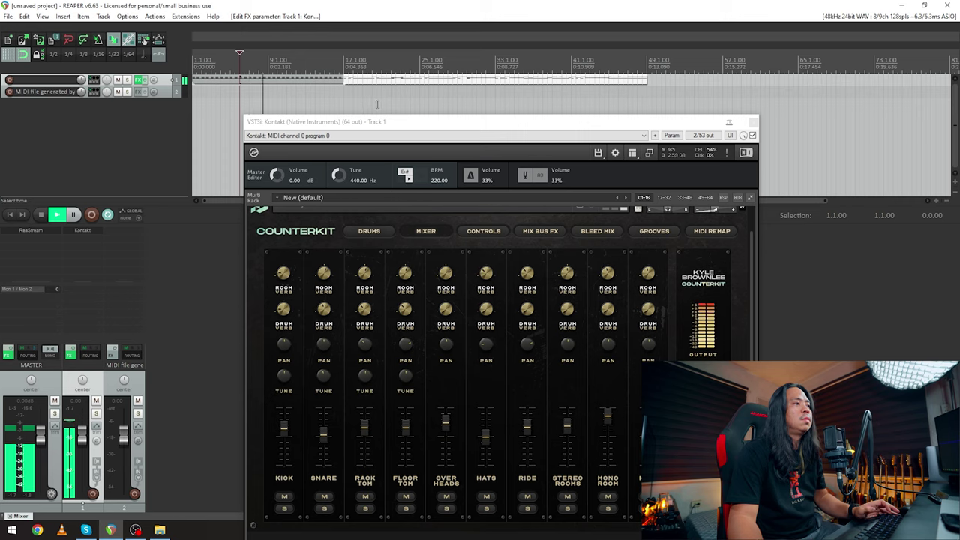
left_click_drag(451, 121, 399, 100)
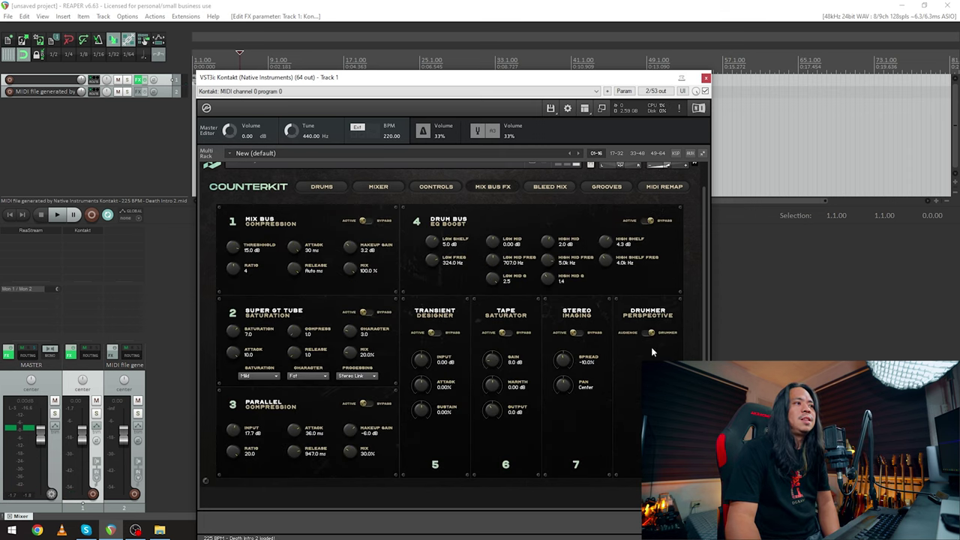
Step: Flip the Drummer Perspective toggle to Audience while the groove plays, then stop
left_click_drag(499, 83, 549, 103)
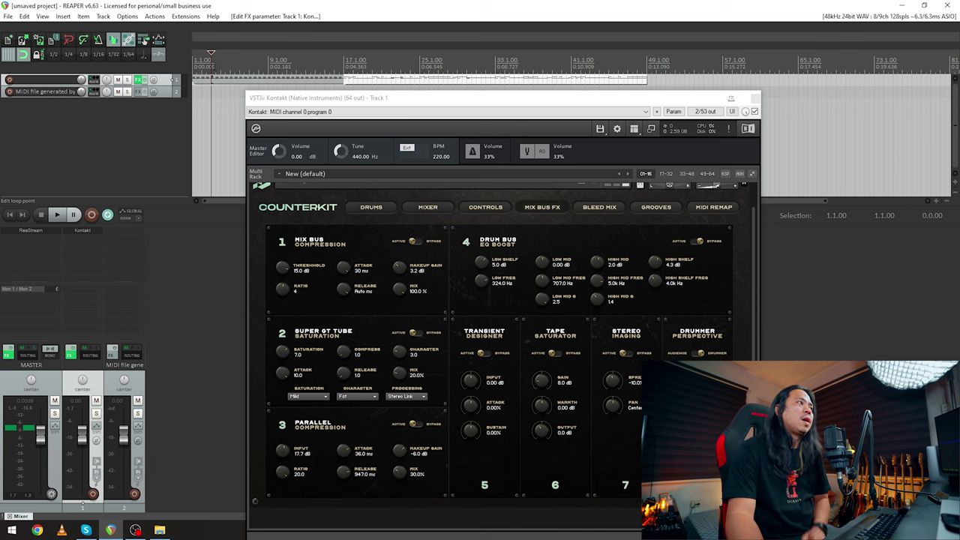
left_click(57, 215)
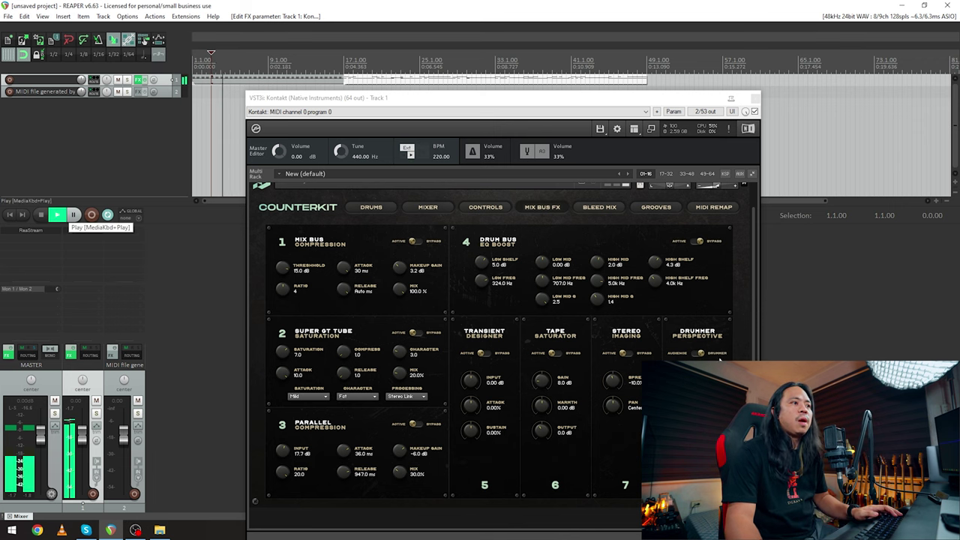
left_click(695, 354)
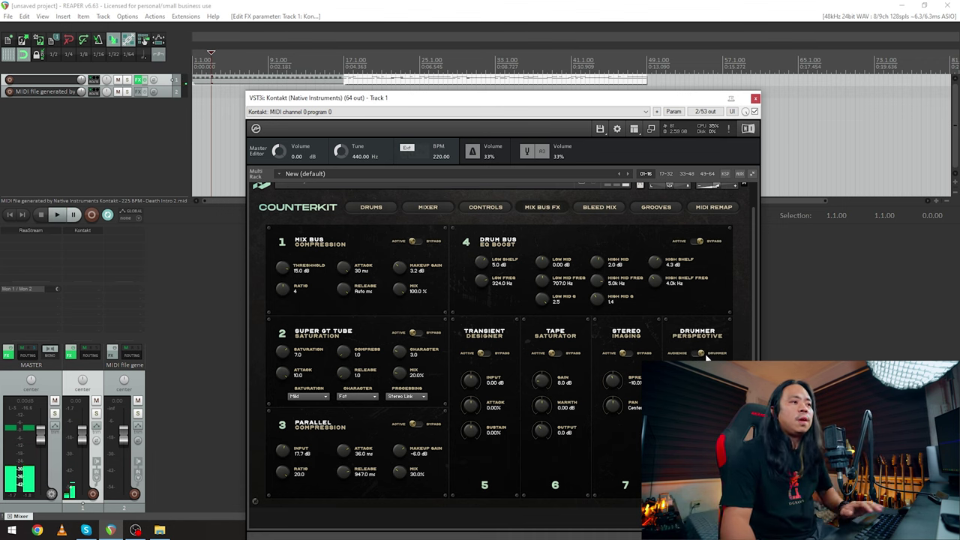
key("space")
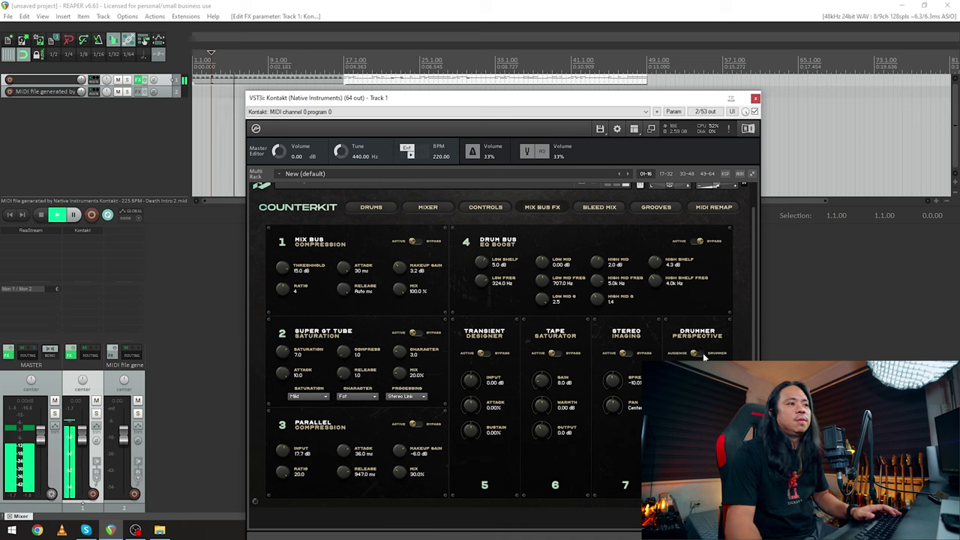
left_click(704, 356)
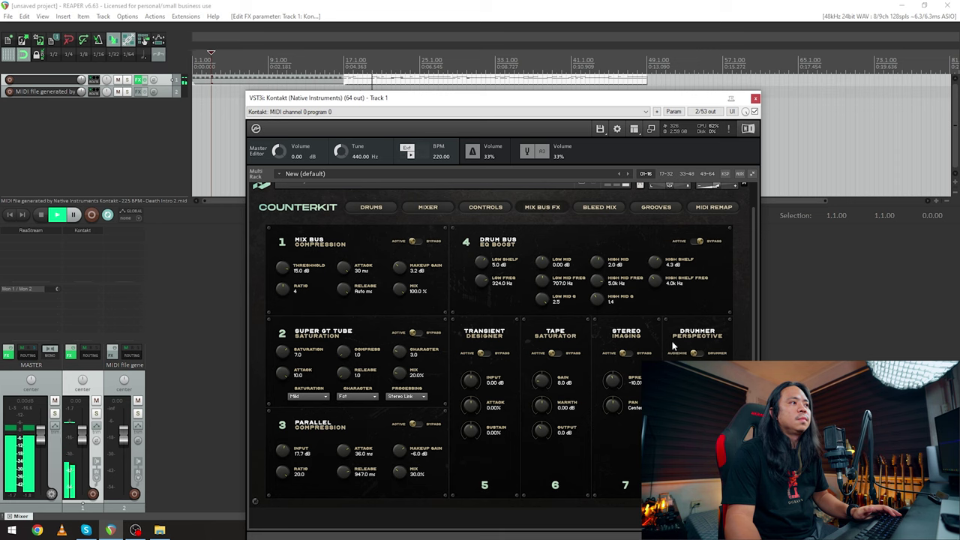
key("space")
Step: Switch between the Drums and Mix Bus FX pages, auditioning the hi-hat and kit drums
left_click(373, 208)
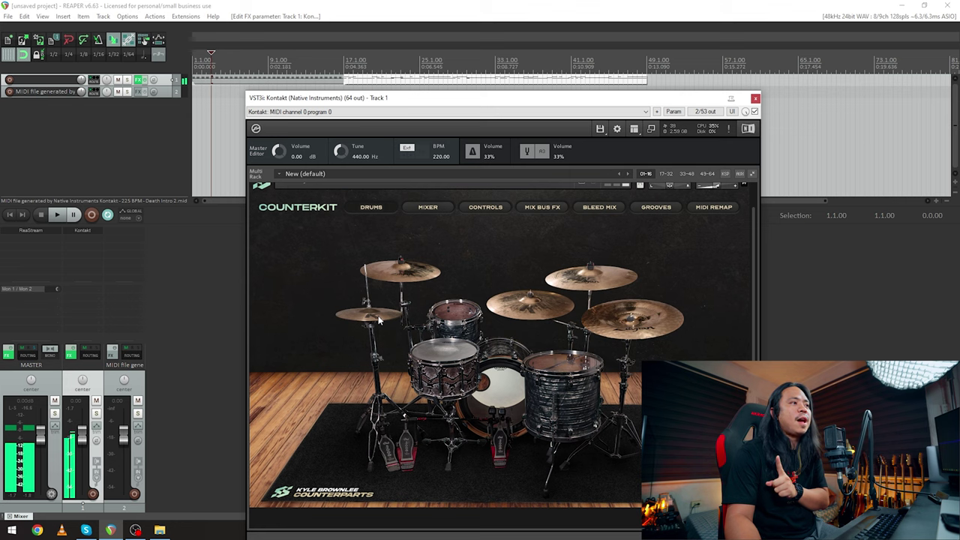
left_click(601, 207)
left_click(550, 209)
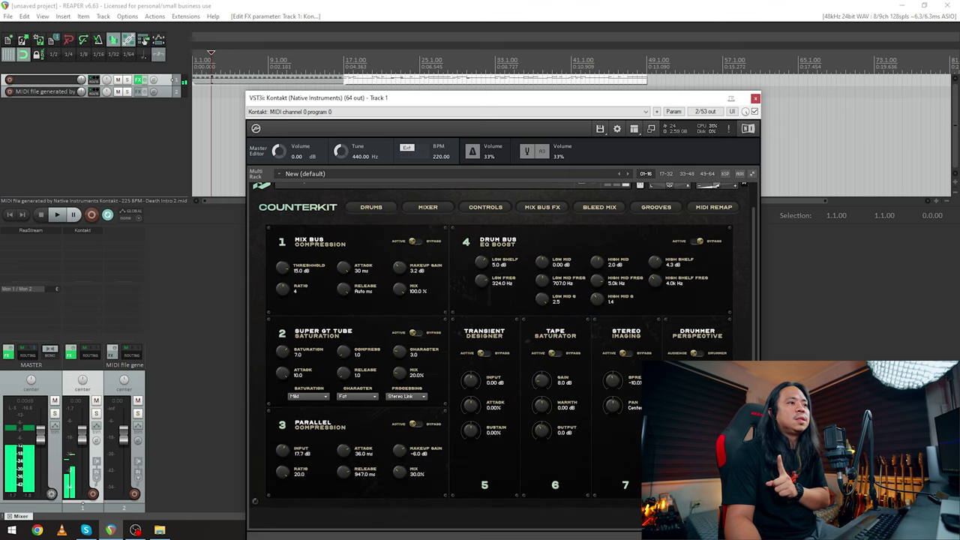
left_click(359, 210)
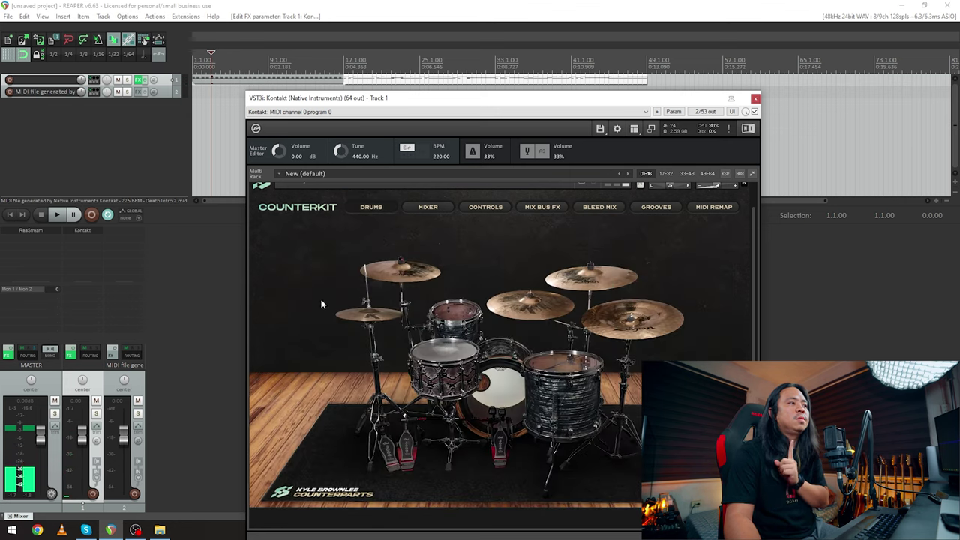
left_click(371, 313)
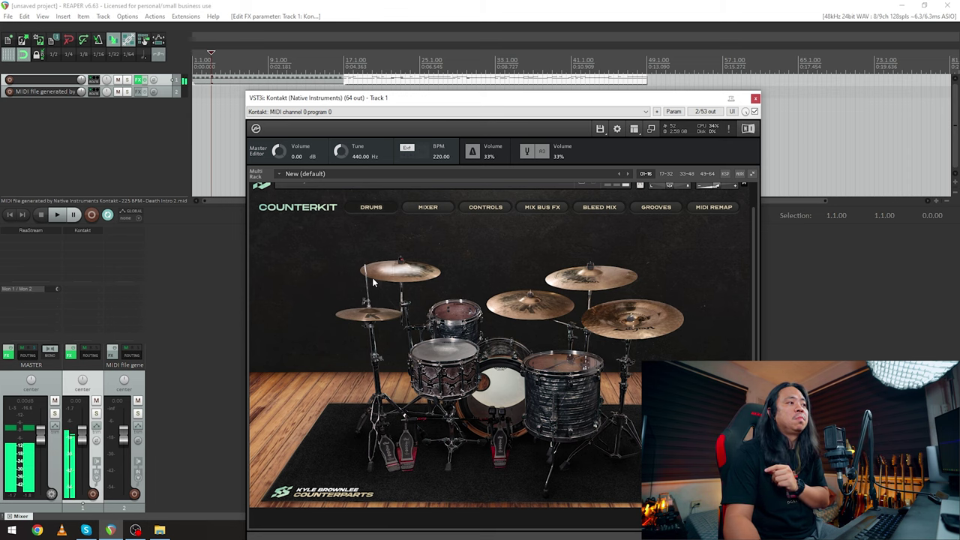
left_click(542, 208)
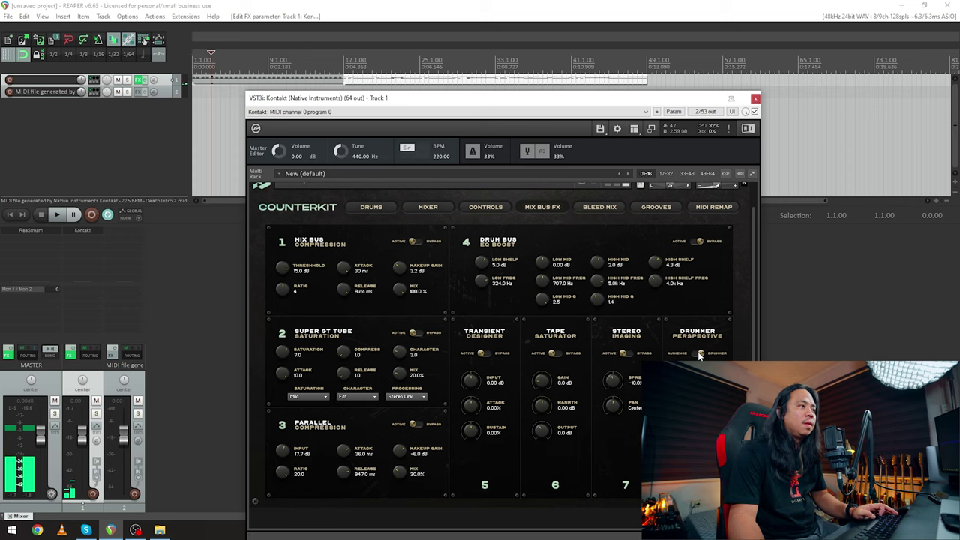
left_click(371, 209)
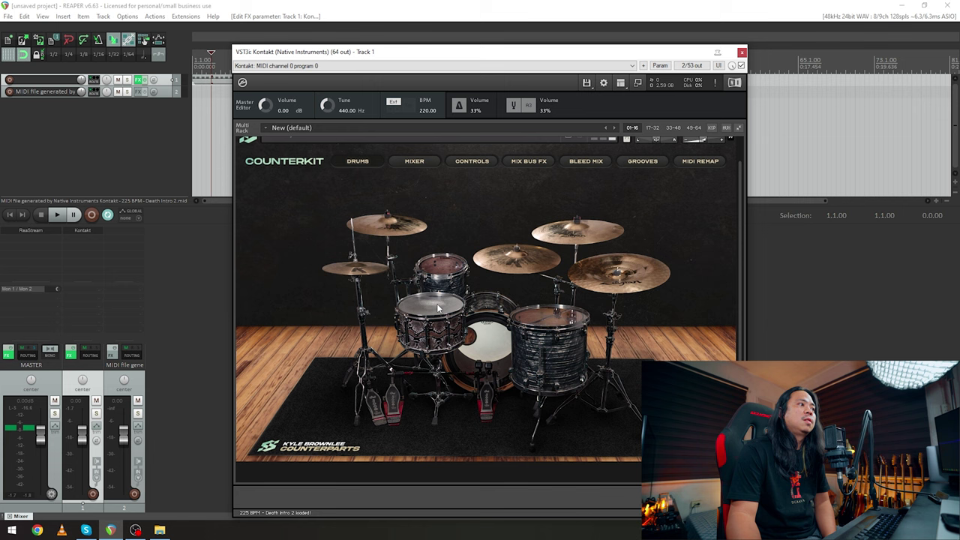
left_click(439, 308)
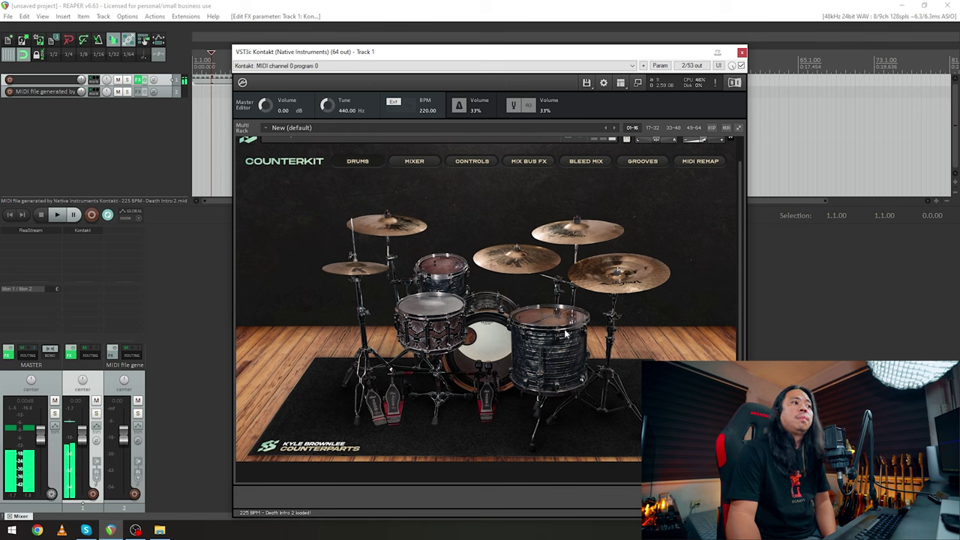
Step: Audition the snare, expand the instrument header, and try the Fat Kit and Saturated and Scooped snapshots
left_click(409, 308)
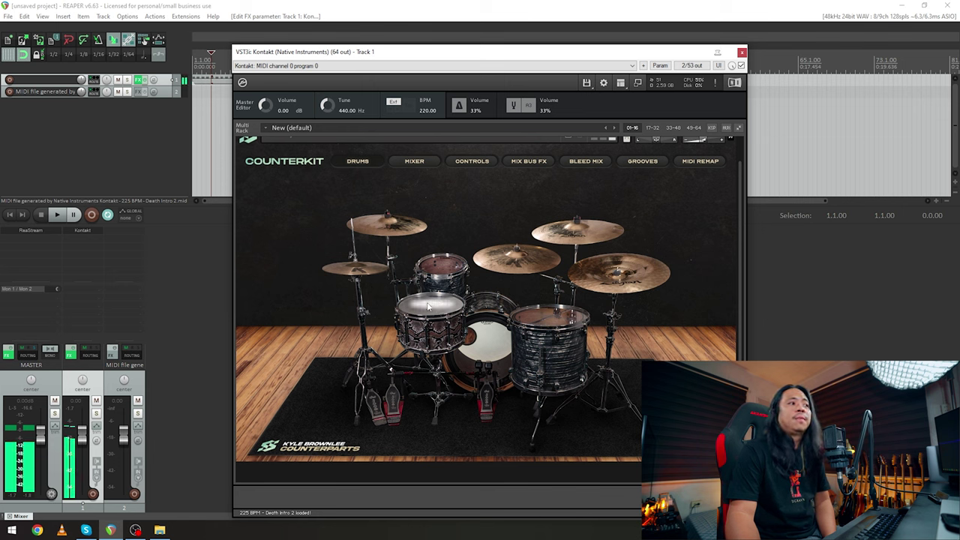
left_click(427, 319)
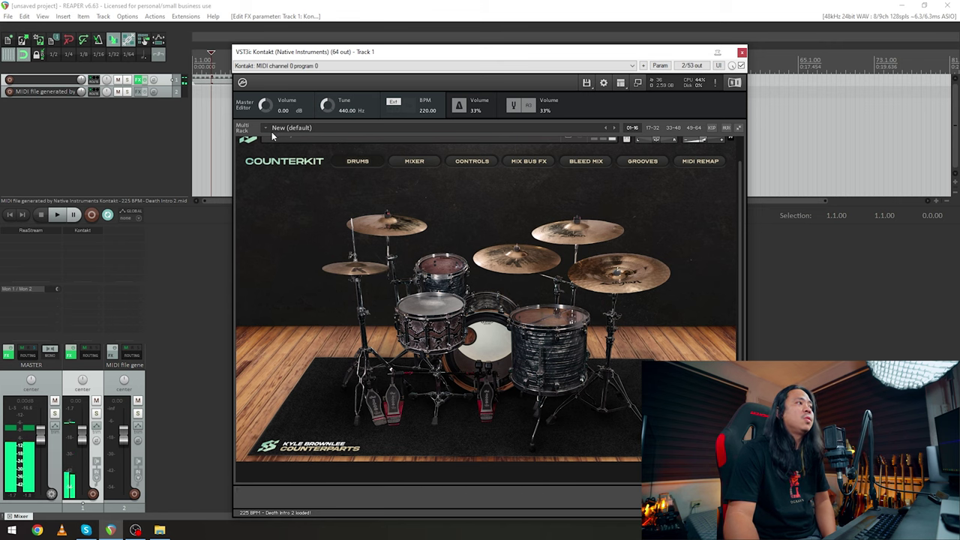
left_click(739, 128)
left_click(267, 159)
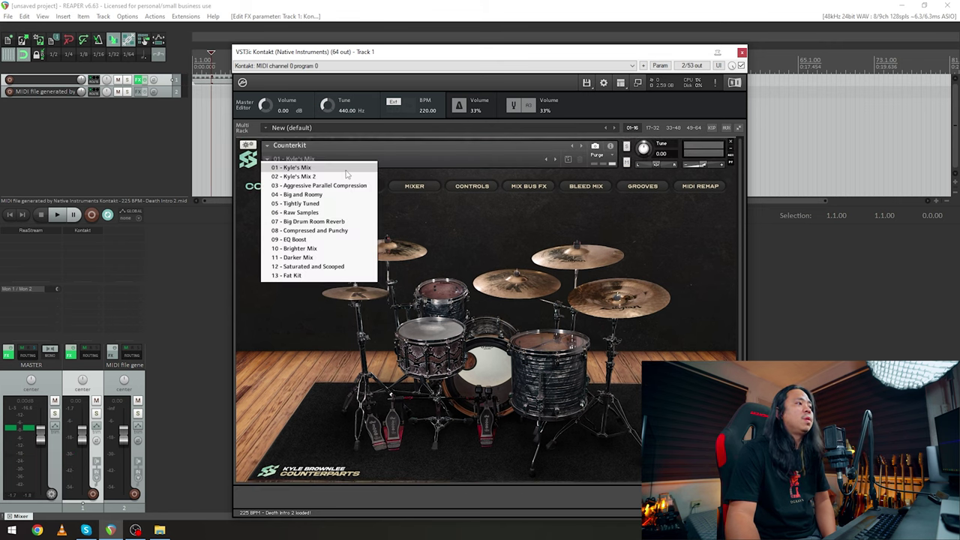
left_click(311, 276)
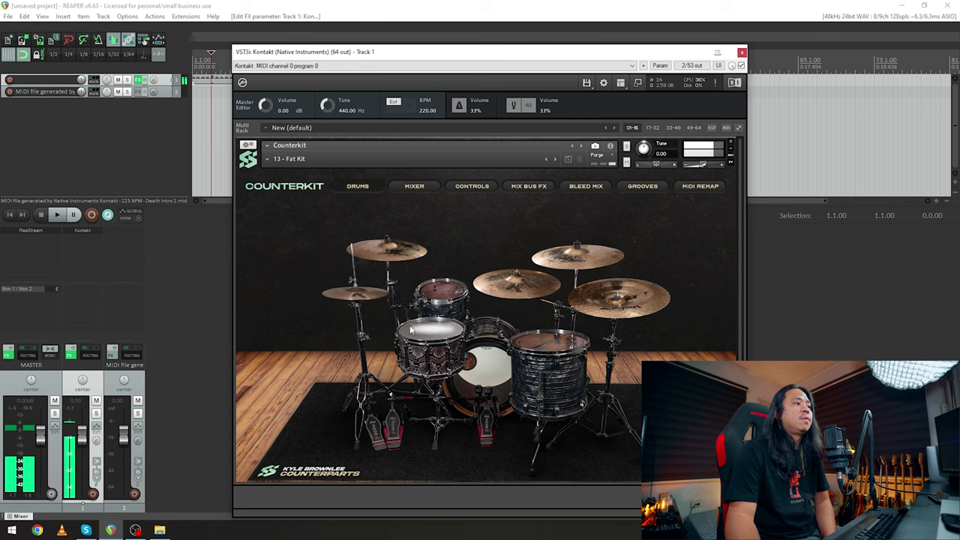
left_click(266, 159)
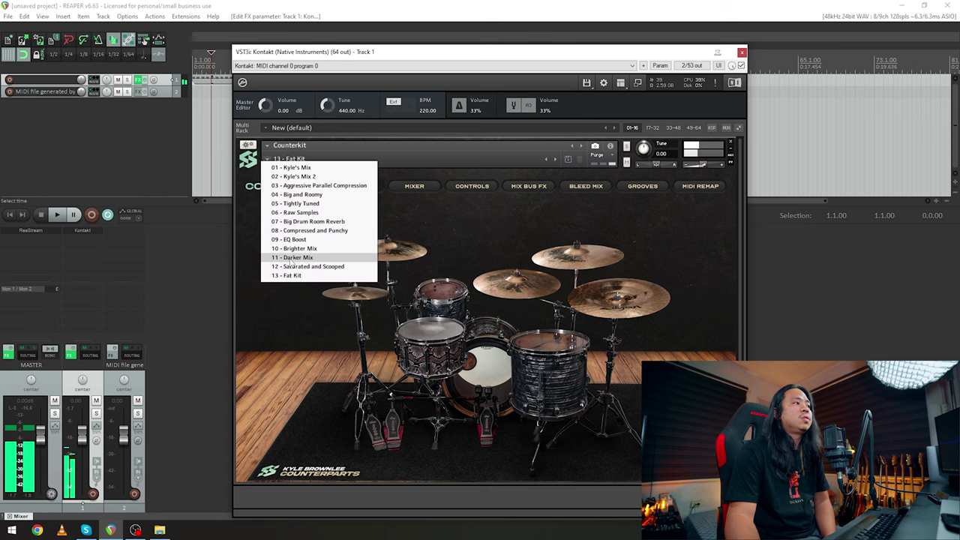
left_click(315, 261)
Step: Try the Darker Mix, EQ Boost and Compressed and Punchy snapshots, hitting the snare after each
left_click(266, 159)
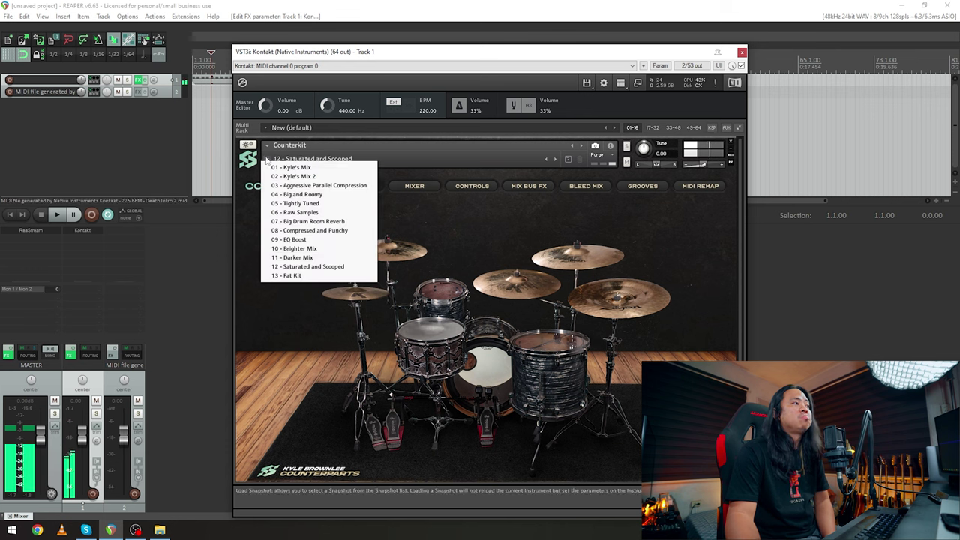
left_click(295, 258)
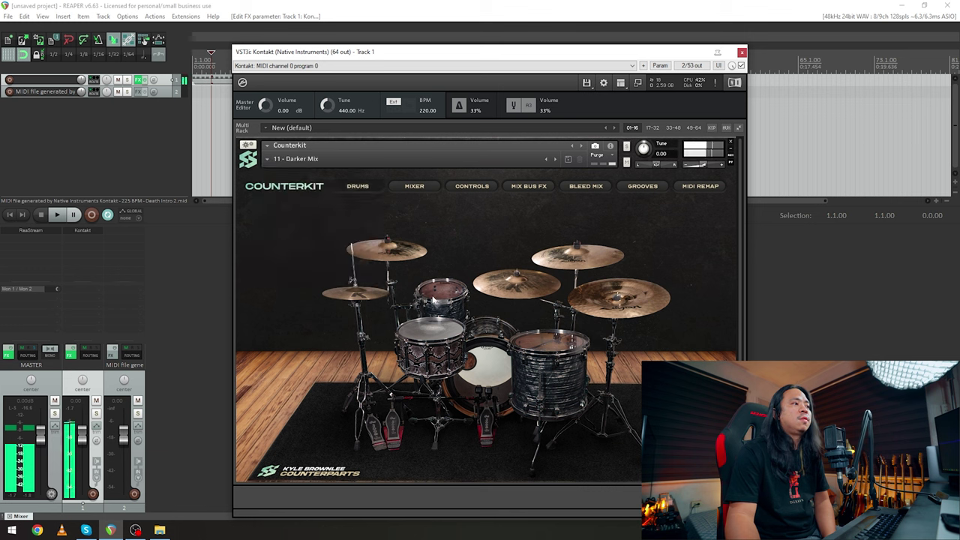
left_click(267, 159)
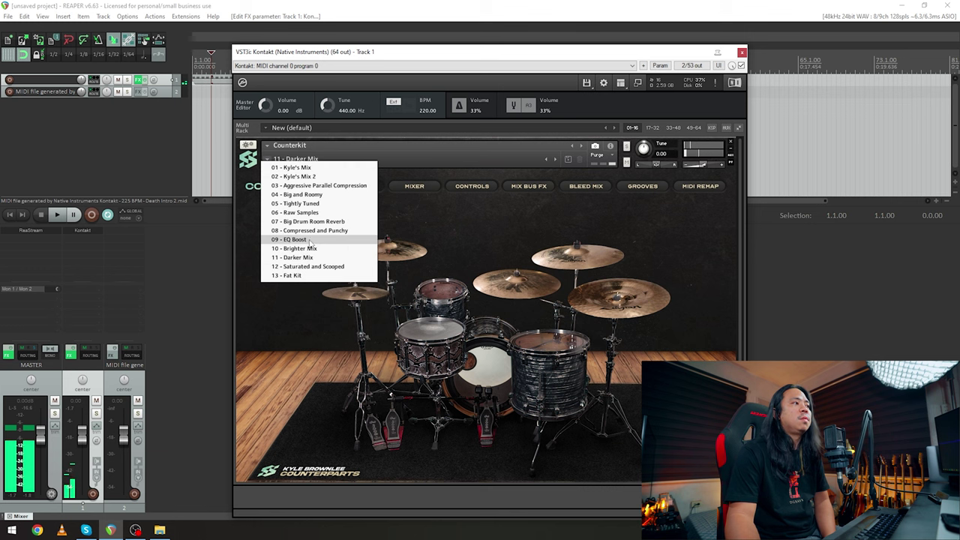
left_click(300, 238)
left_click(399, 322)
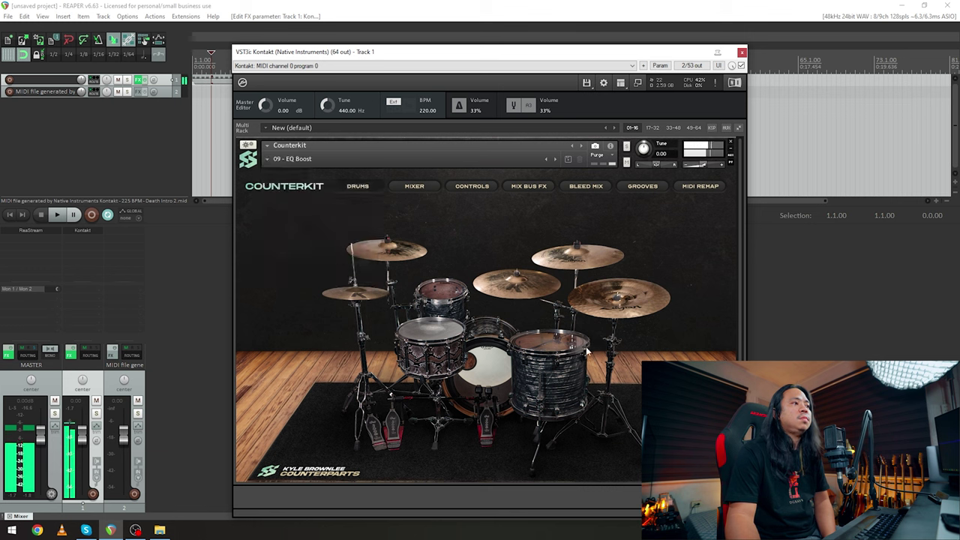
left_click(266, 159)
left_click(300, 229)
left_click(439, 341)
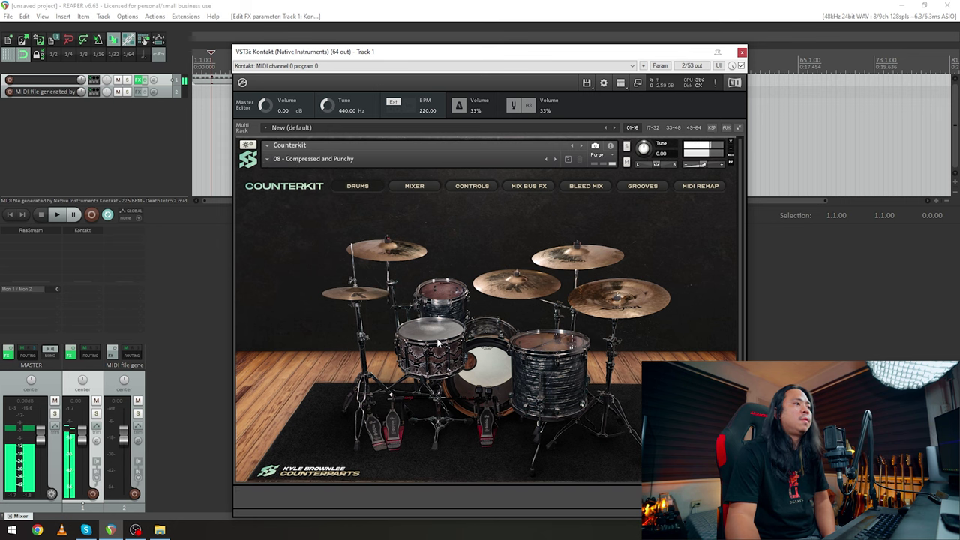
Step: Load Tightly Tuned, then settle on the 02 Mix 2 snapshot, auditioning drums
left_click(268, 159)
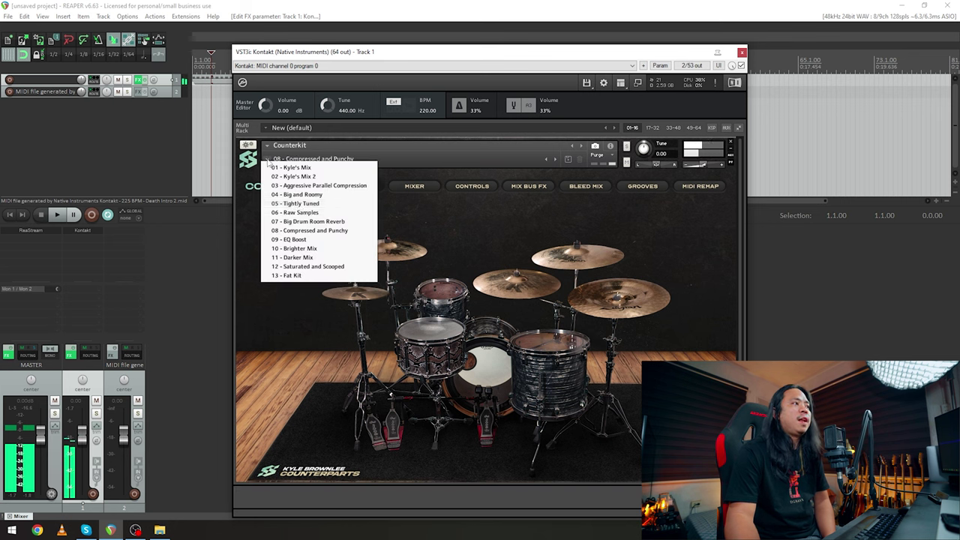
left_click(300, 204)
left_click(434, 332)
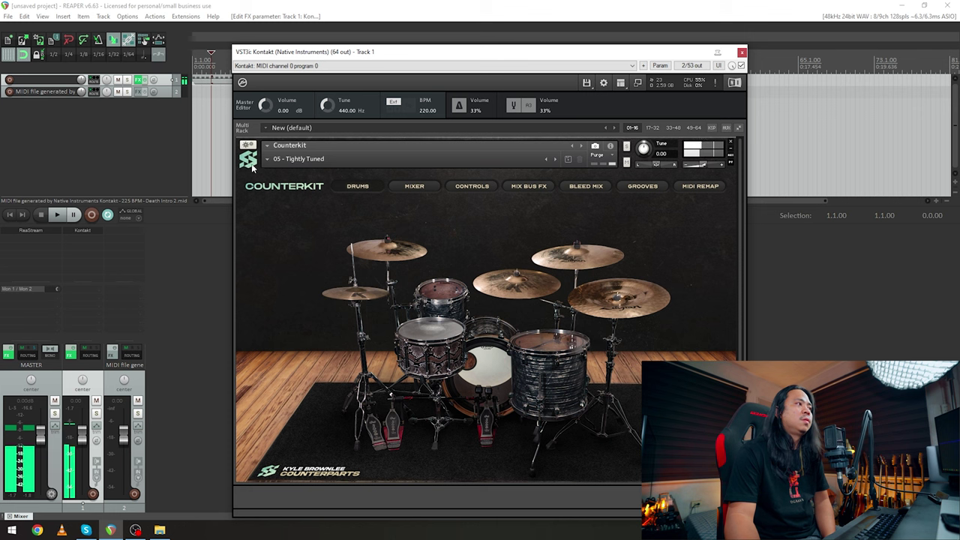
left_click(267, 159)
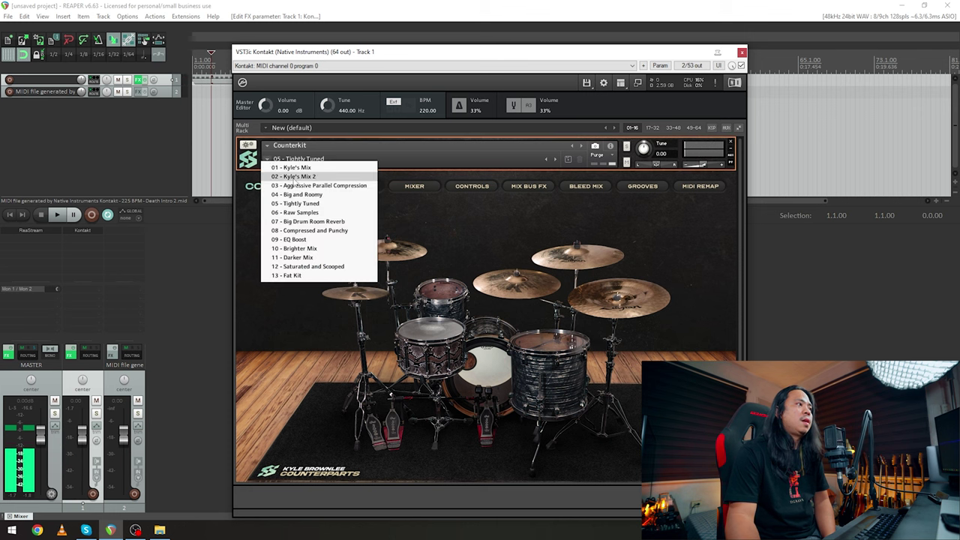
left_click(296, 177)
left_click(420, 320)
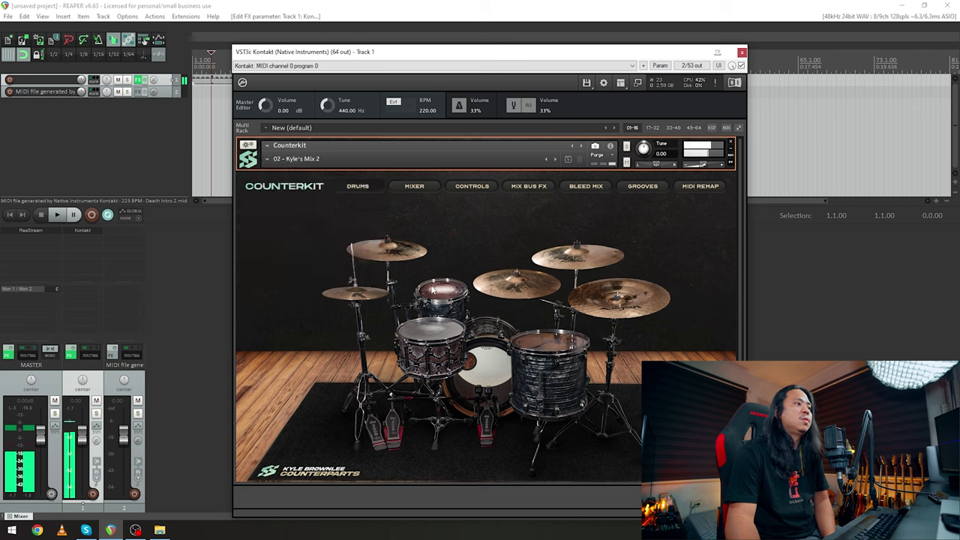
left_click(416, 328)
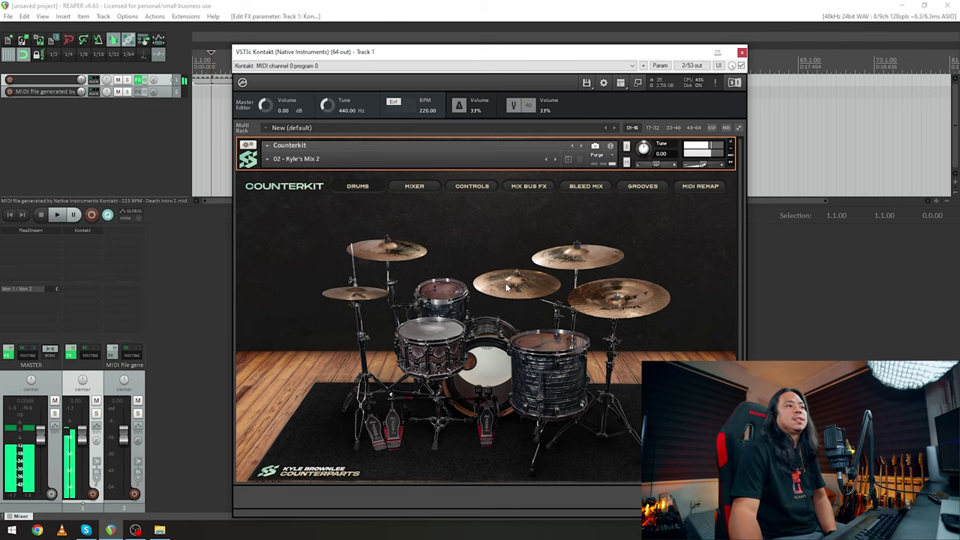